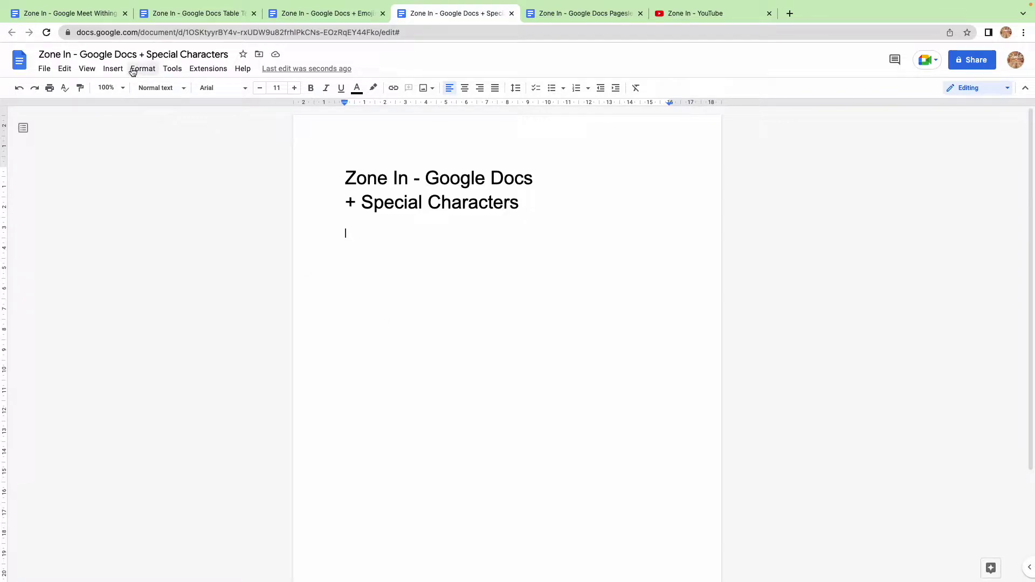
Open Insert > Special characters and set the picker to browse by category.
click(108, 73)
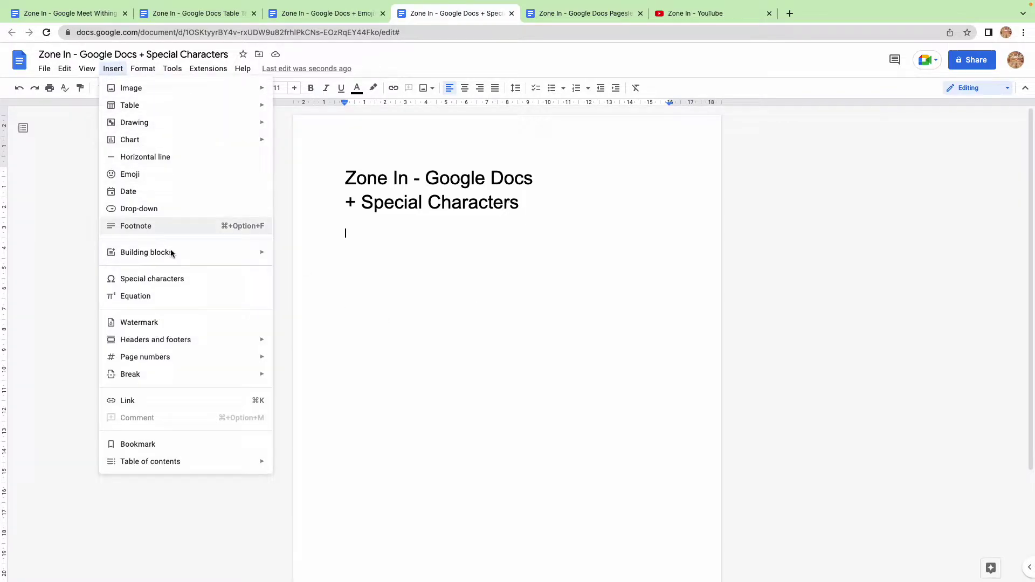
click(191, 281)
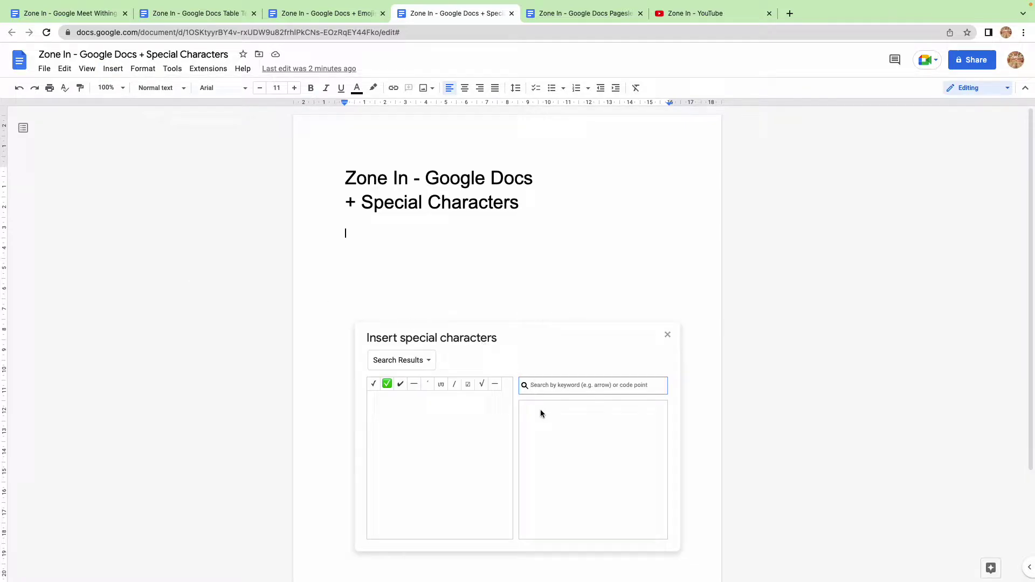
click(404, 360)
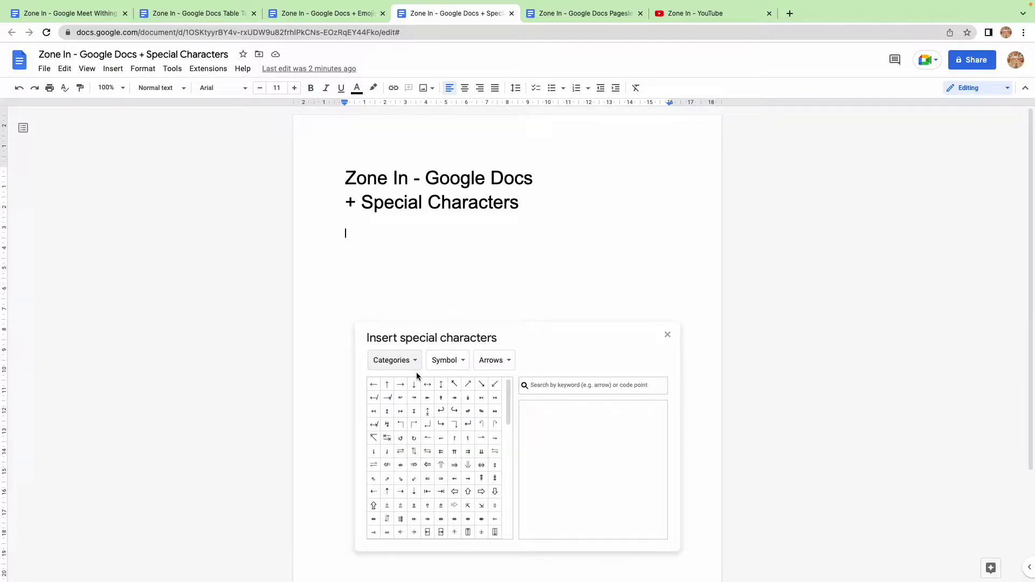
scroll(411, 415, down, 2)
scroll(411, 411, down, 8)
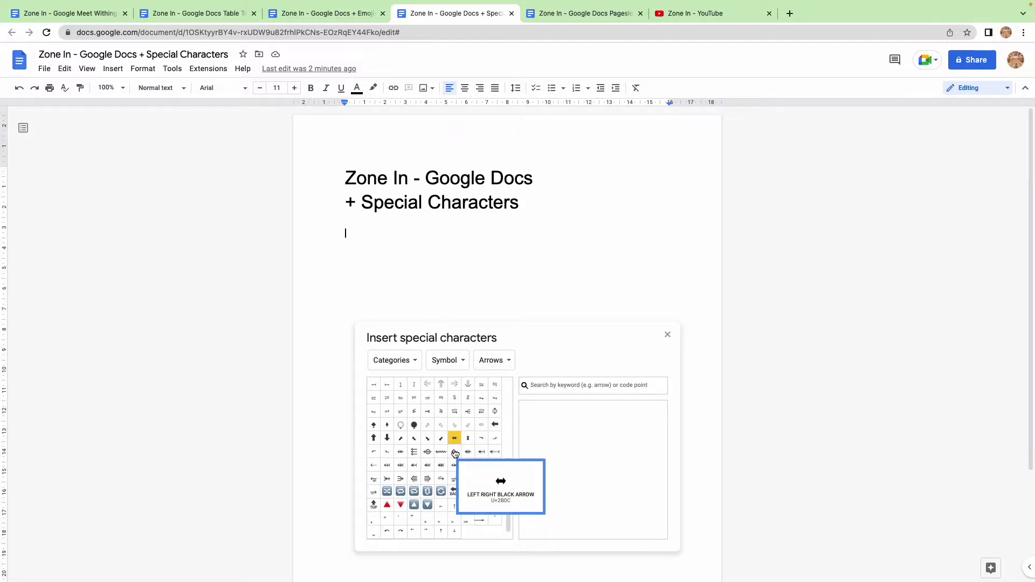
scroll(425, 424, up, 10)
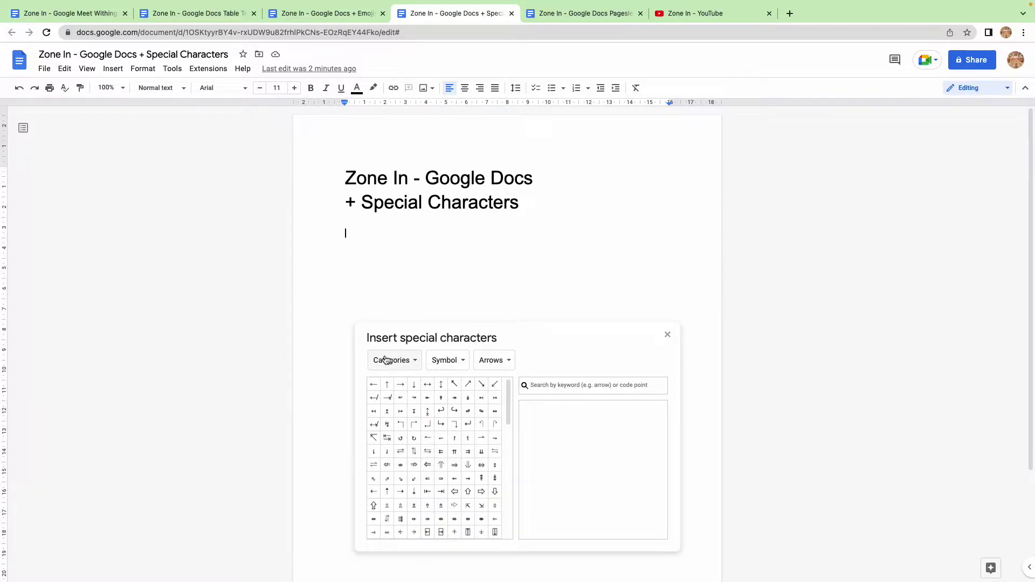
click(411, 364)
click(413, 370)
Browse the Han 9-Stroke Radicals, Middle Eastern Scripts and Emoji categories.
click(455, 360)
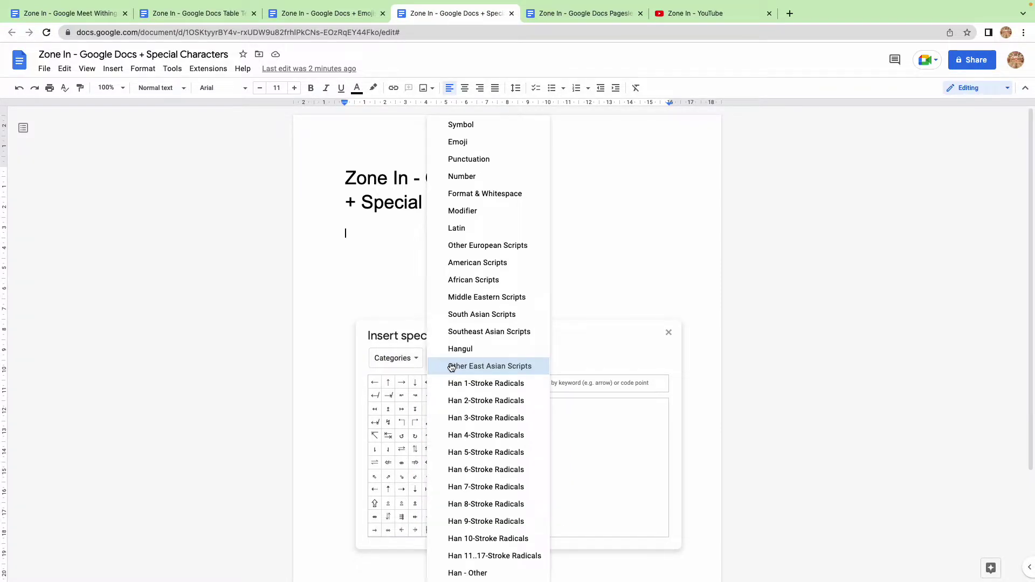
click(469, 522)
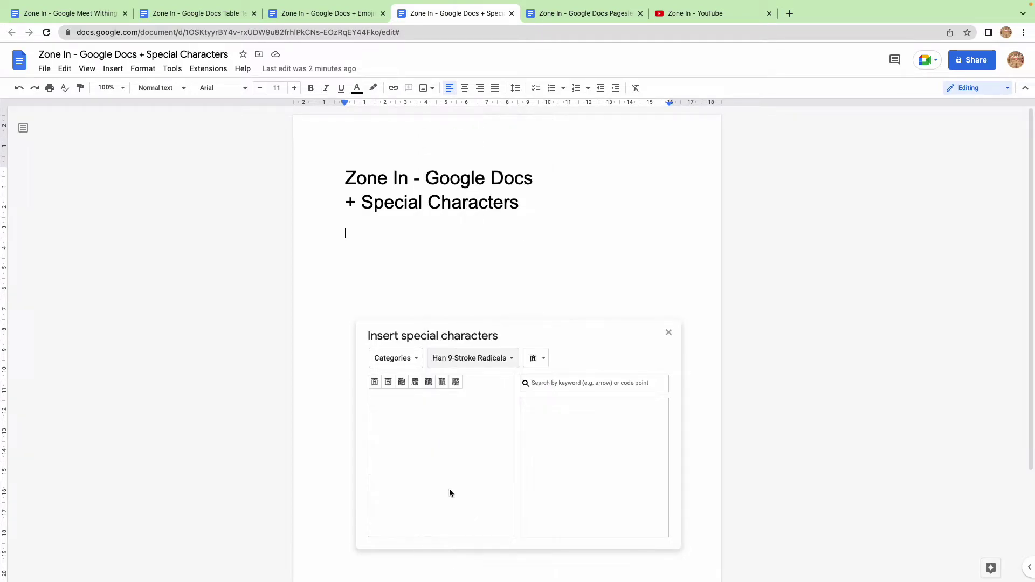
click(469, 373)
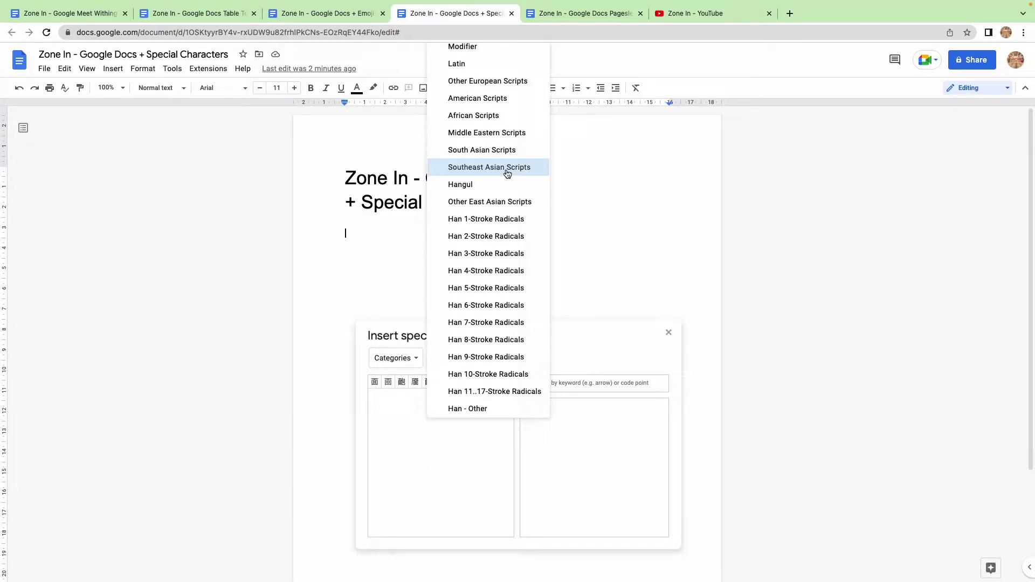
click(499, 135)
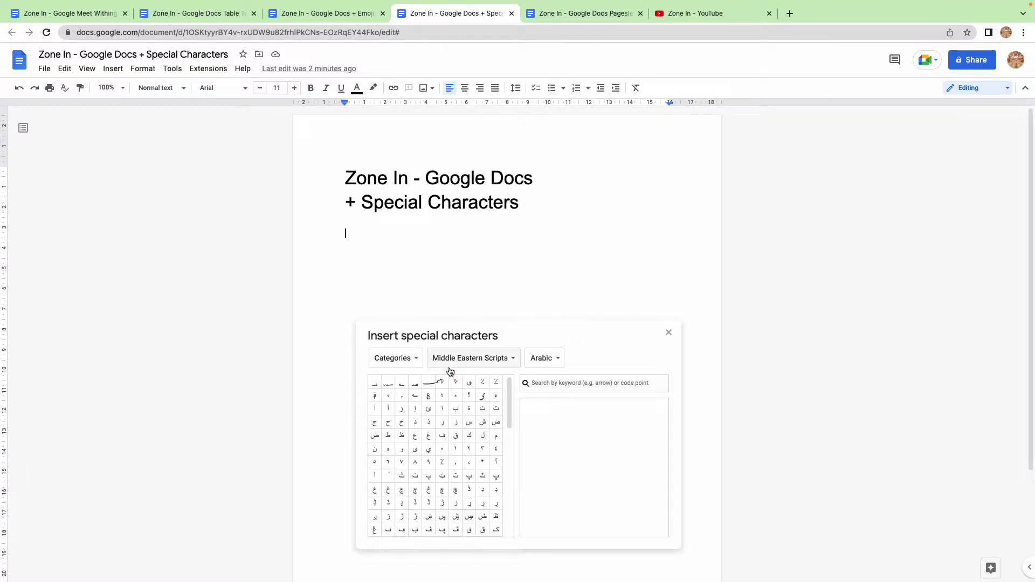
click(463, 357)
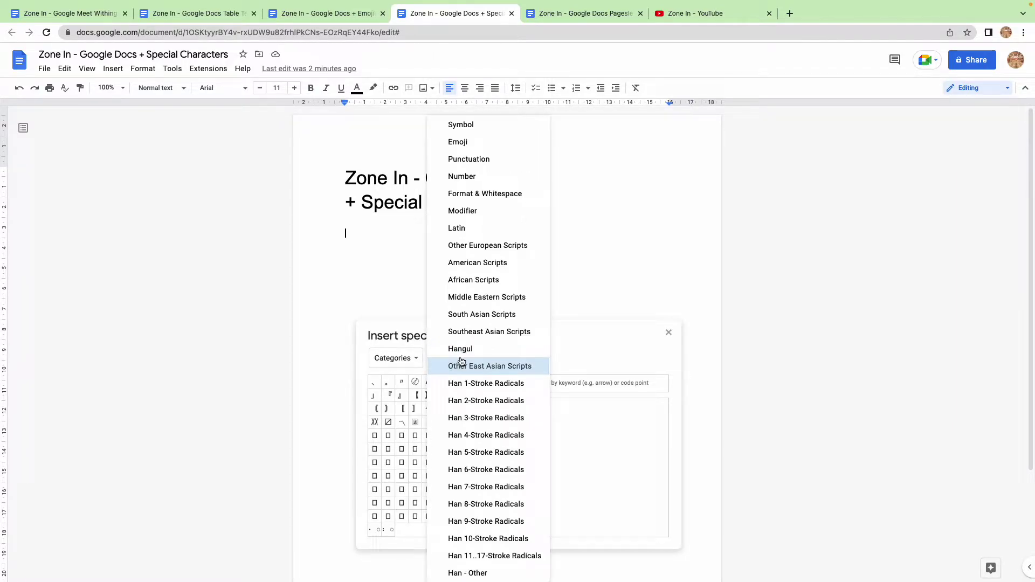
click(463, 142)
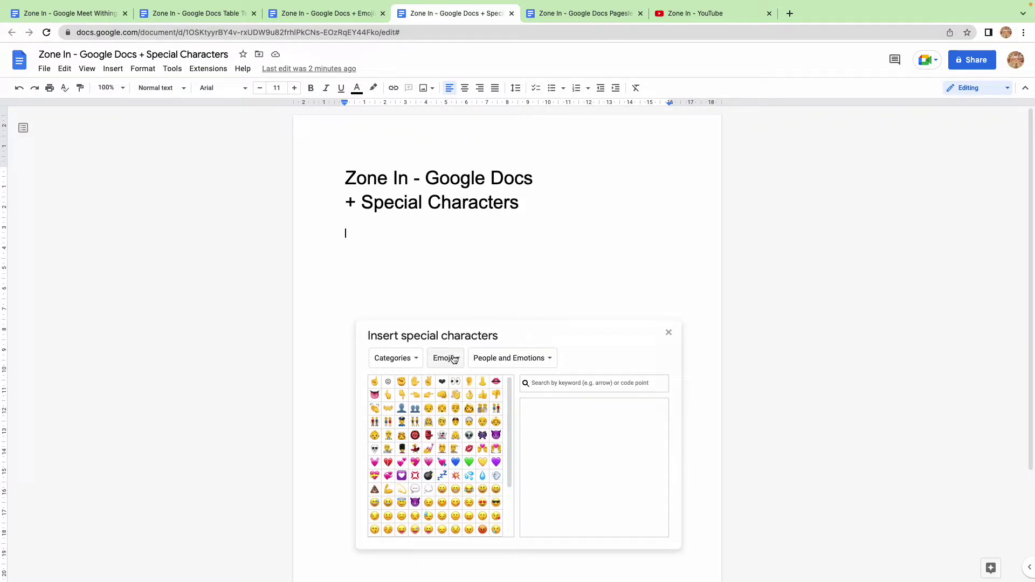
Browse the American Scripts category, then return to Symbol and show its Arrows subset.
click(450, 357)
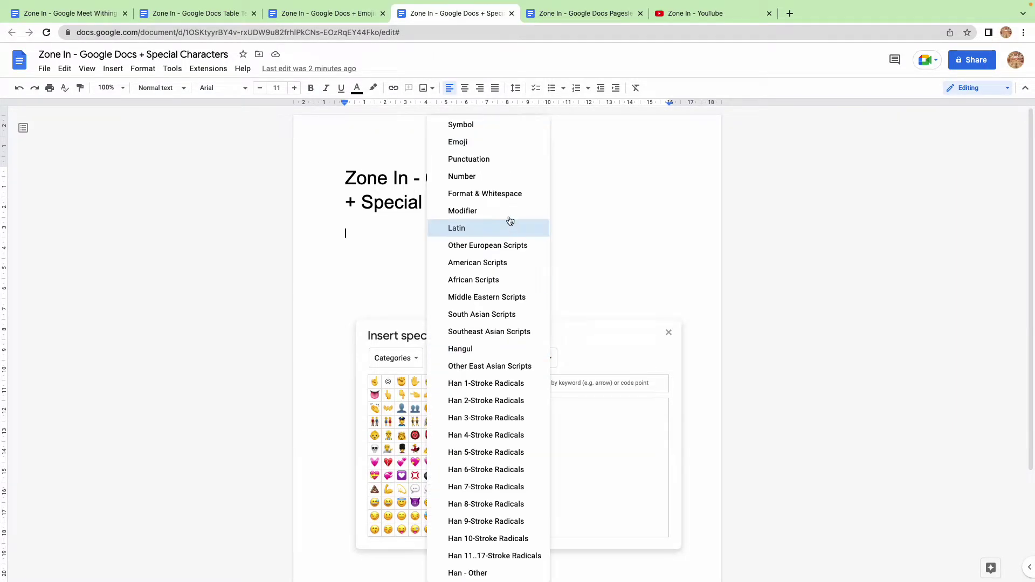
click(488, 126)
click(459, 357)
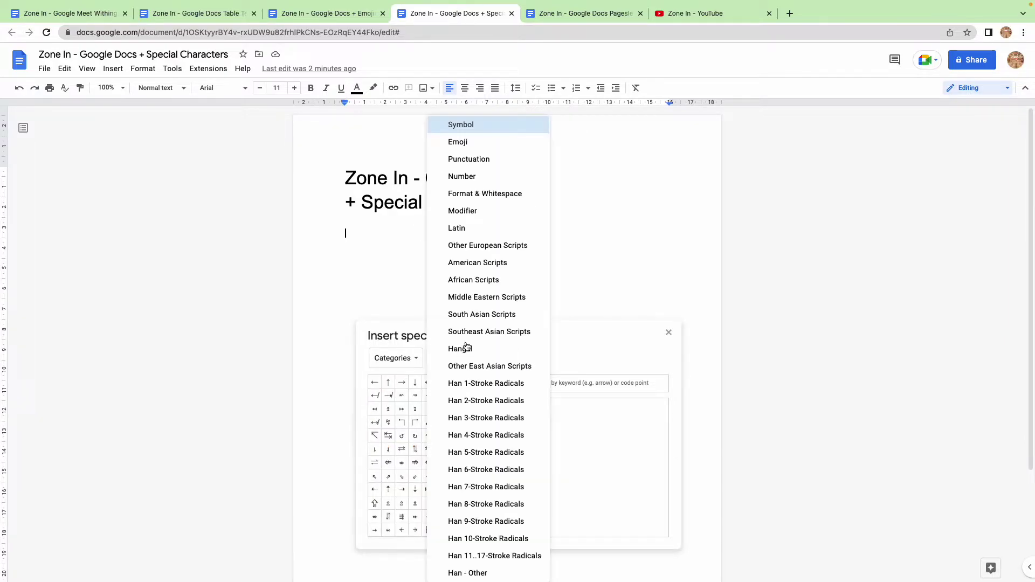
click(479, 264)
click(461, 358)
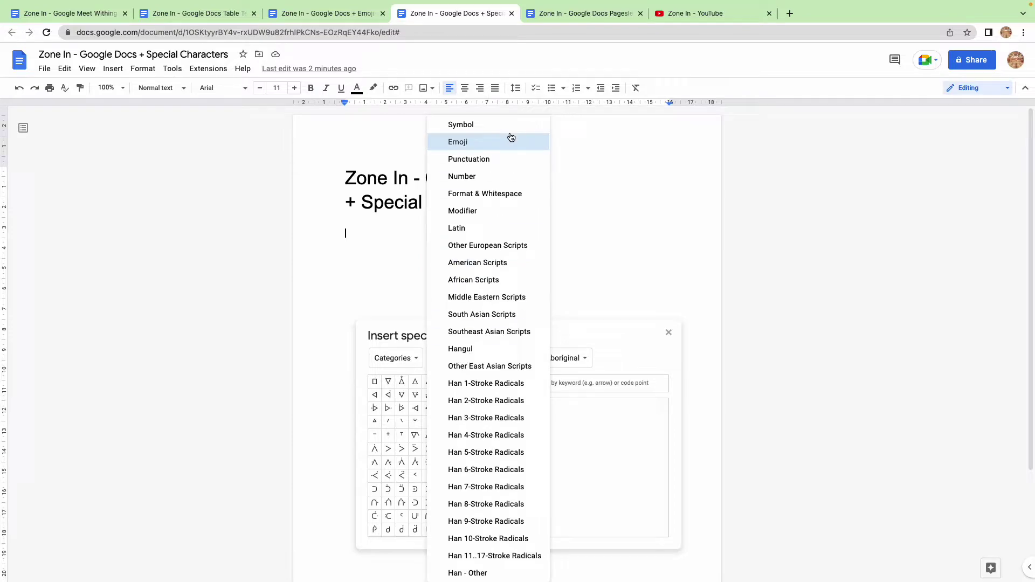
click(488, 127)
click(490, 358)
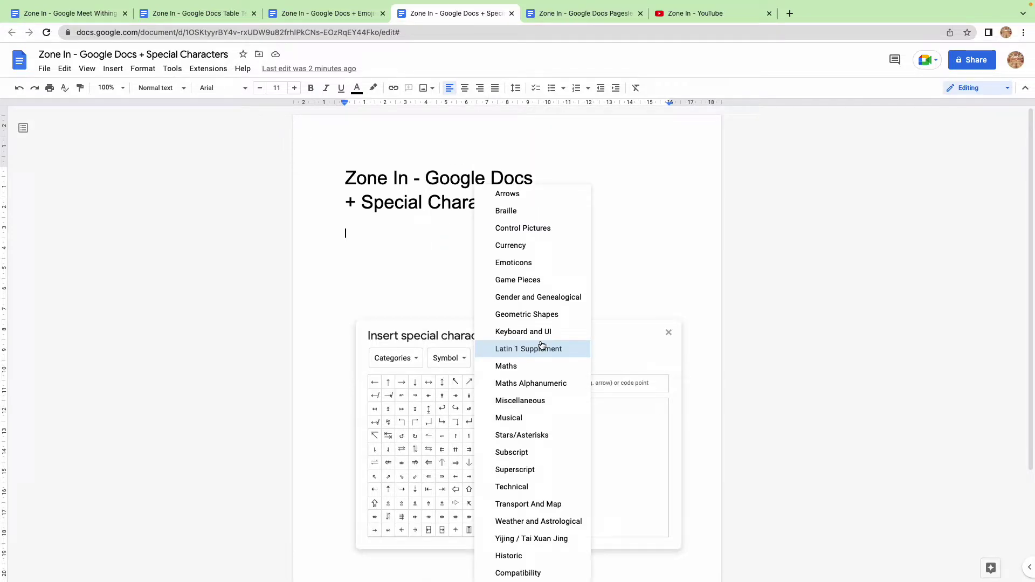
Keep the Arrows subset and sketch a check mark in the handwriting pad.
click(623, 338)
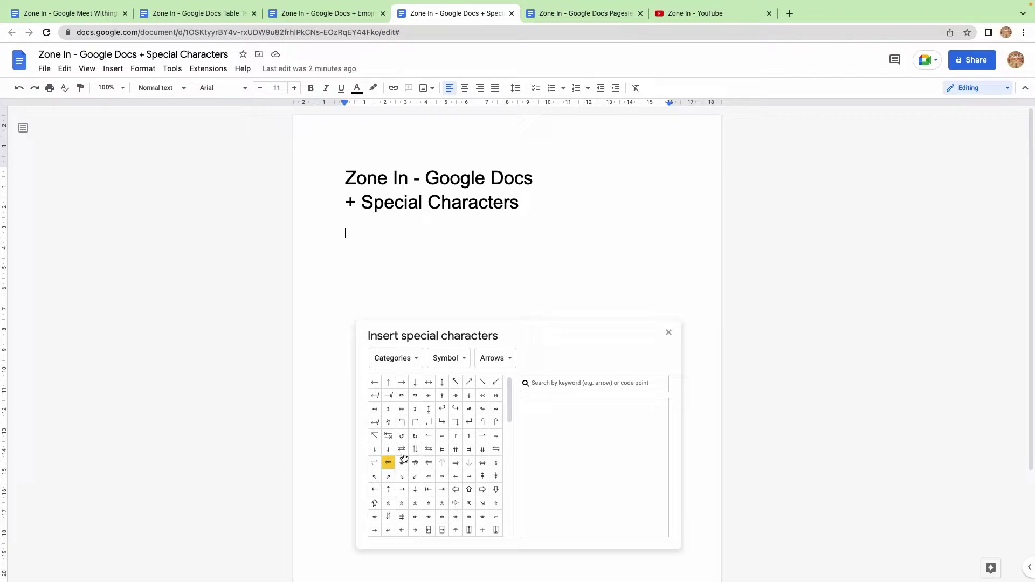
scroll(485, 485, down, 10)
scroll(469, 487, up, 10)
click(548, 473)
drag(549, 473, 635, 434)
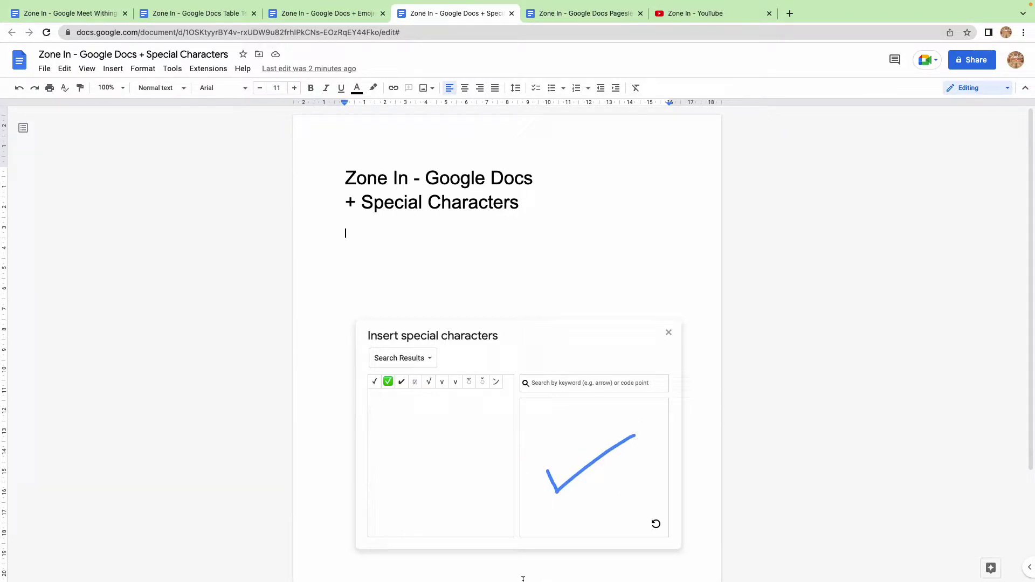
Insert the ✓, ✅, ✔ and ☑ check marks from the sketch results.
click(375, 382)
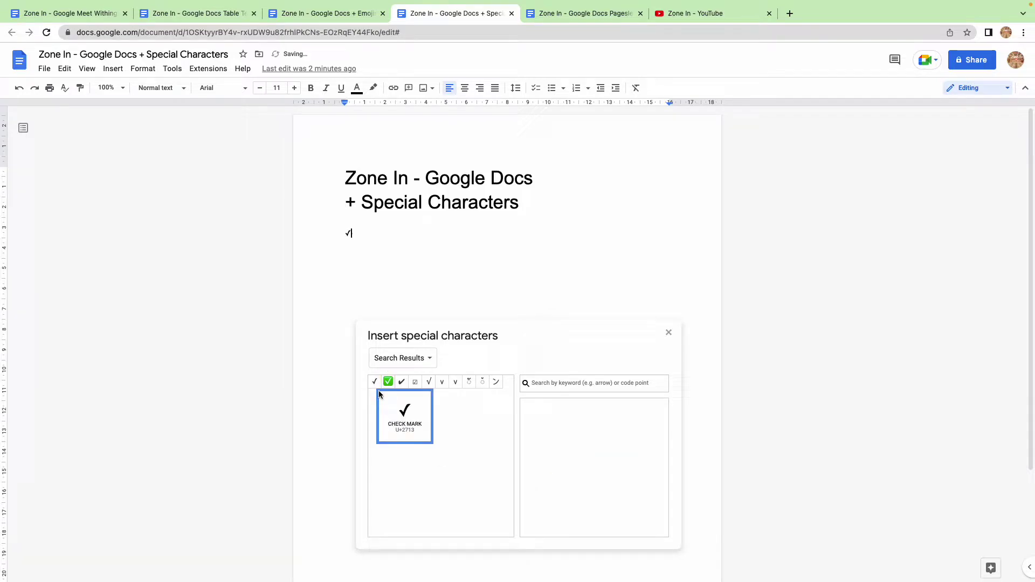
click(388, 382)
click(401, 382)
click(415, 382)
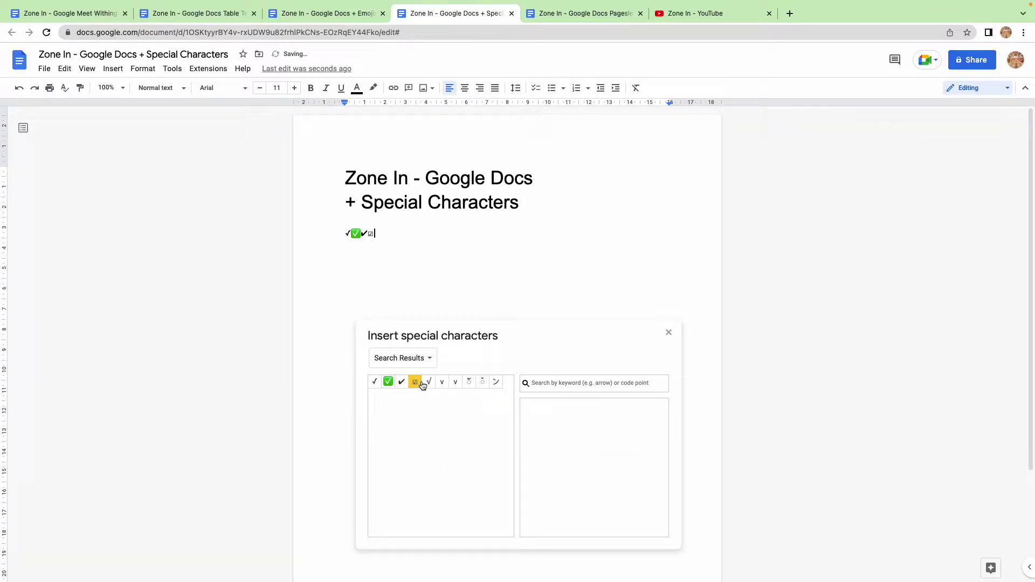
Set the four check marks to font size 50 and close the special characters window.
drag(315, 224, 419, 251)
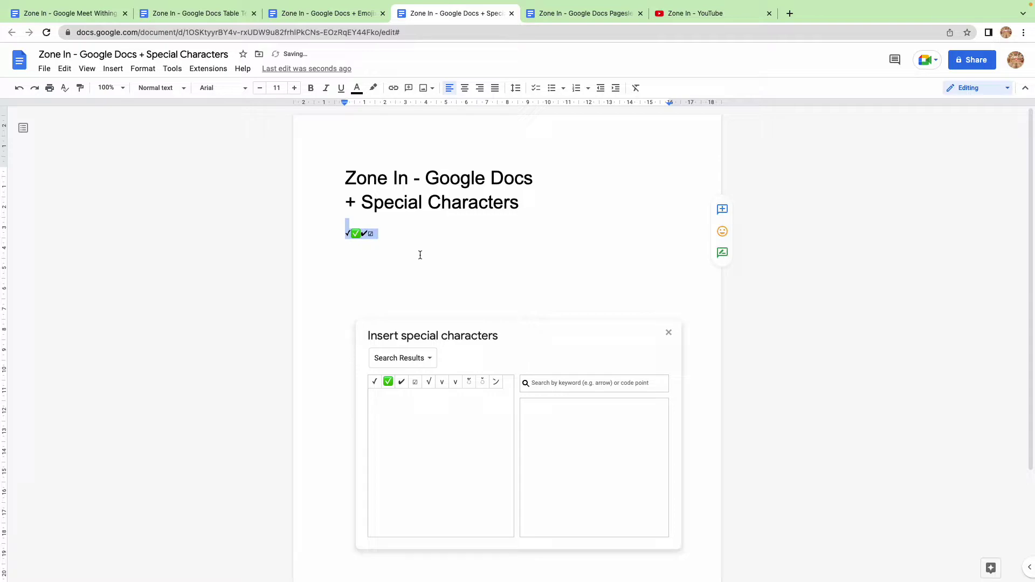
click(283, 87)
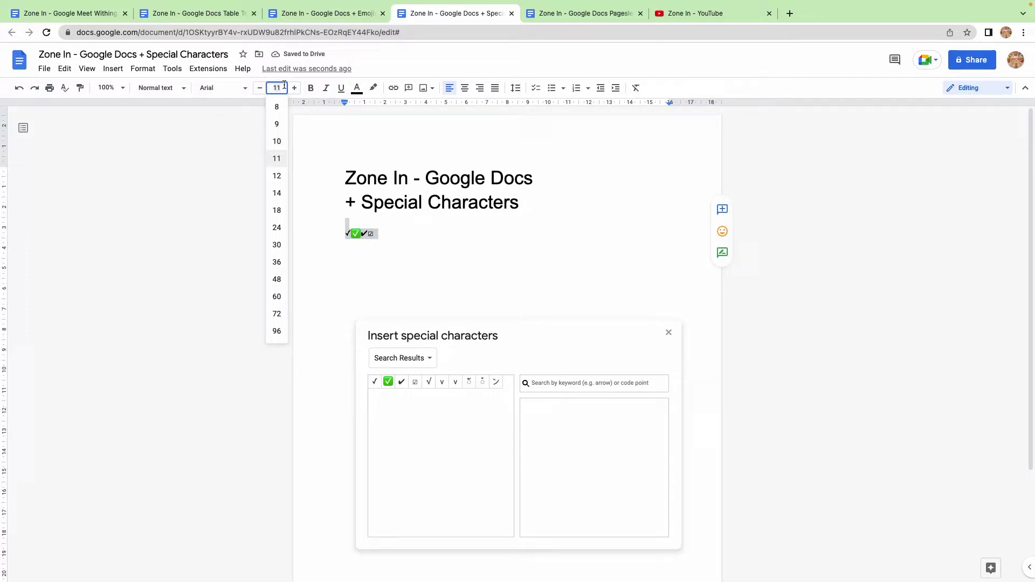
text(50)
key(Return)
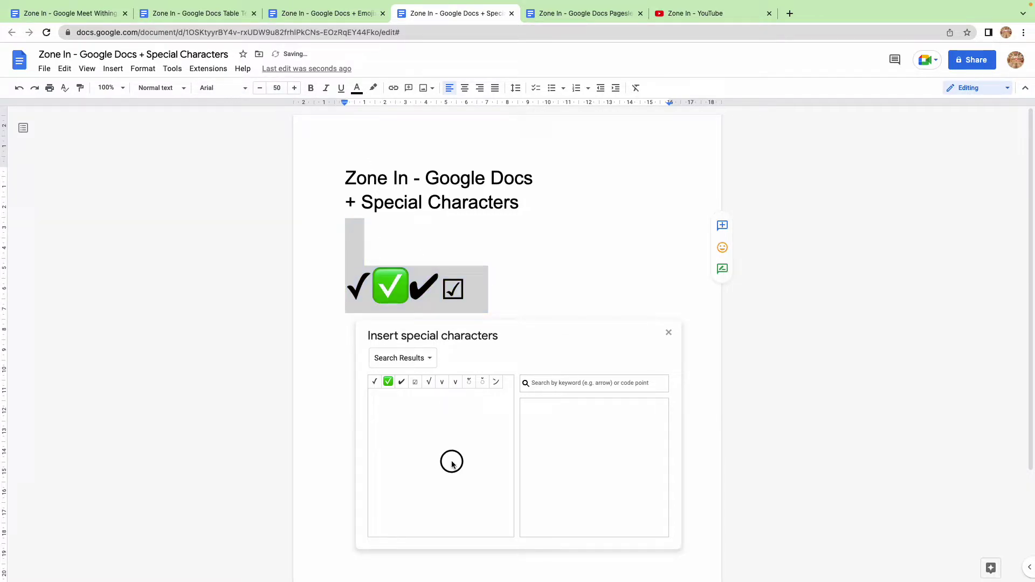
click(437, 286)
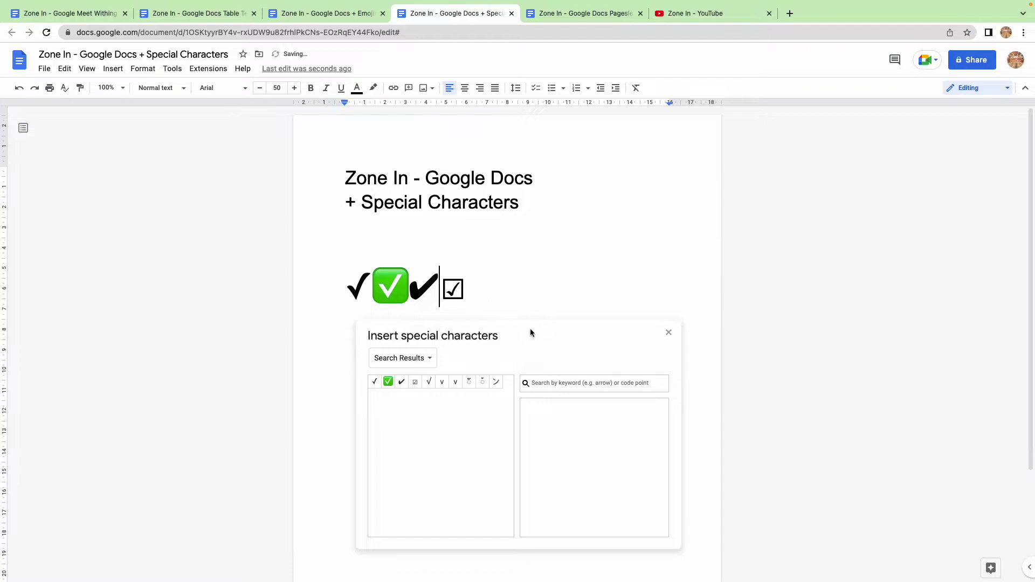
click(669, 332)
Try font size 400 on the first ✓ check mark.
drag(372, 285, 347, 286)
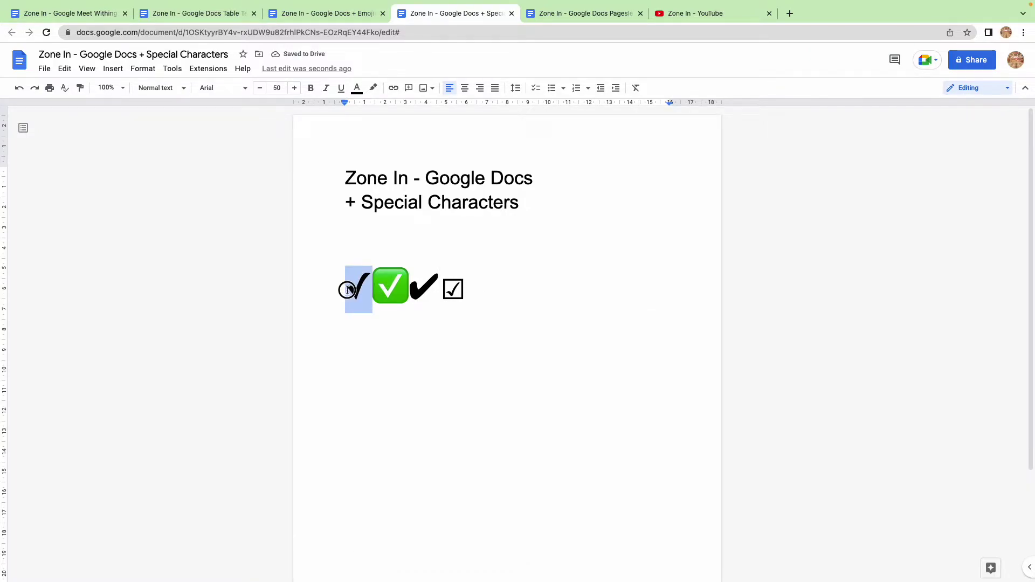
click(276, 89)
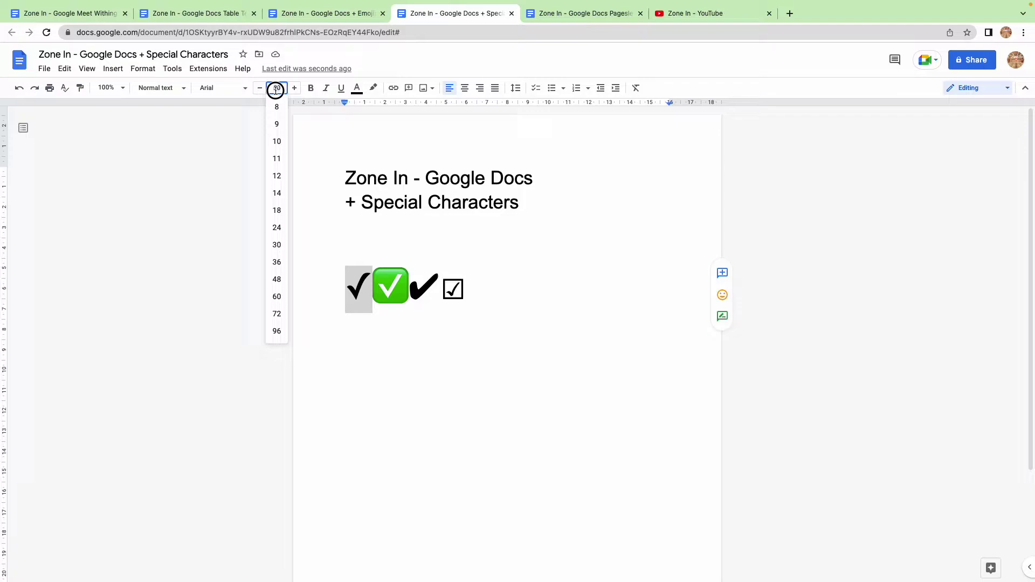
text(00)
key(Return)
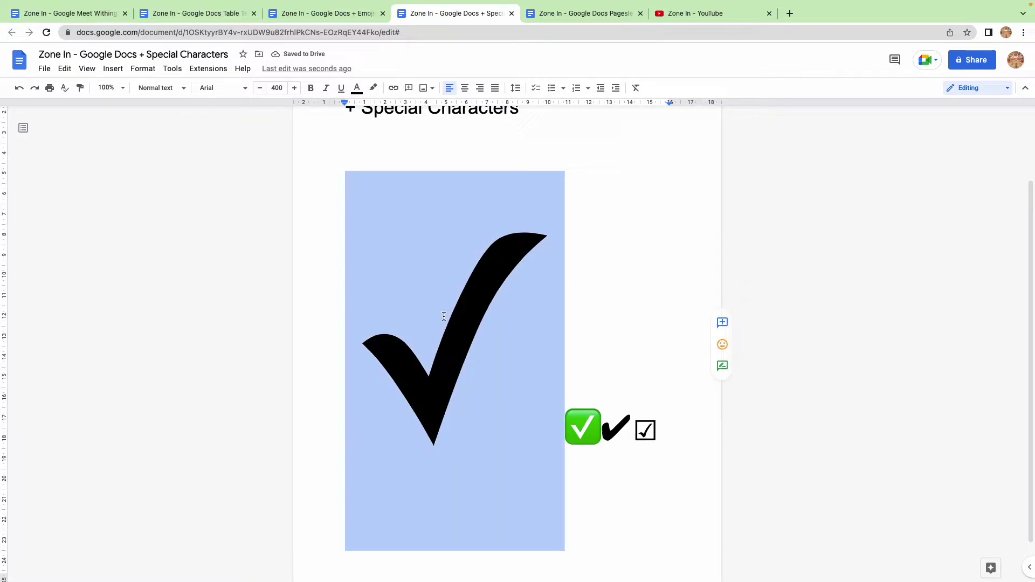
click(277, 88)
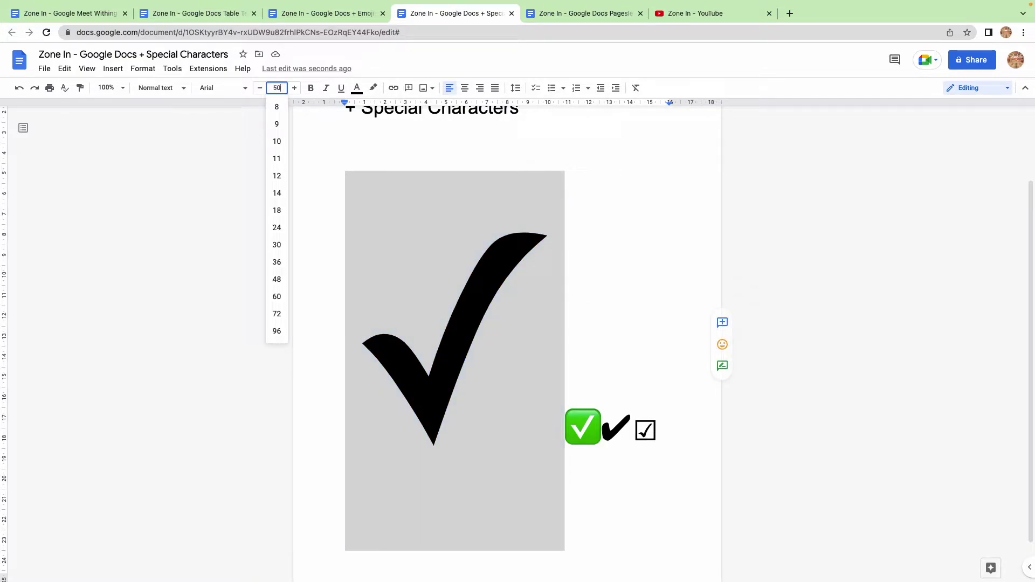
key(Escape)
click(276, 88)
text(10000)
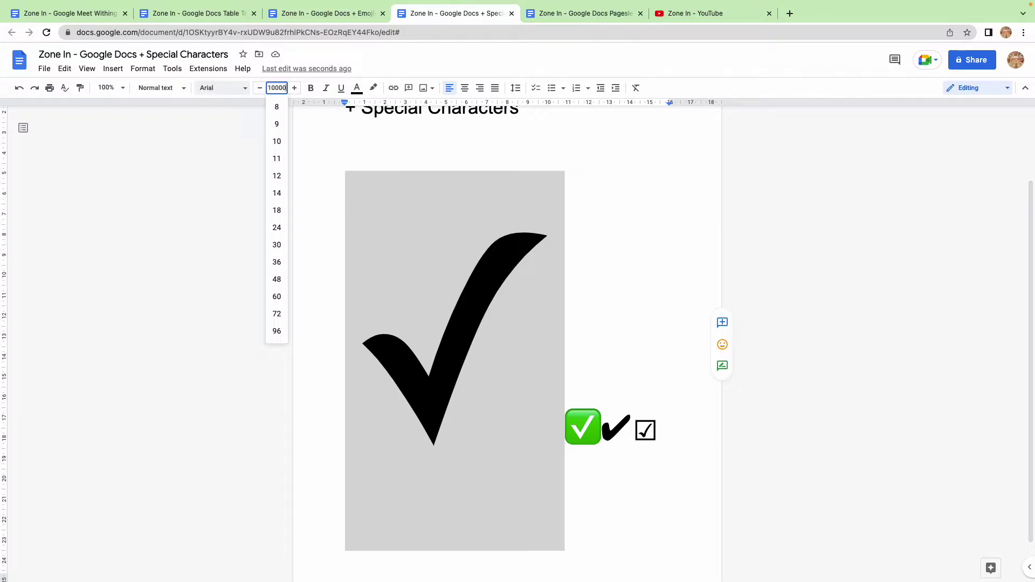
key(Escape)
Add a line break after the big check mark, then undo it.
click(606, 242)
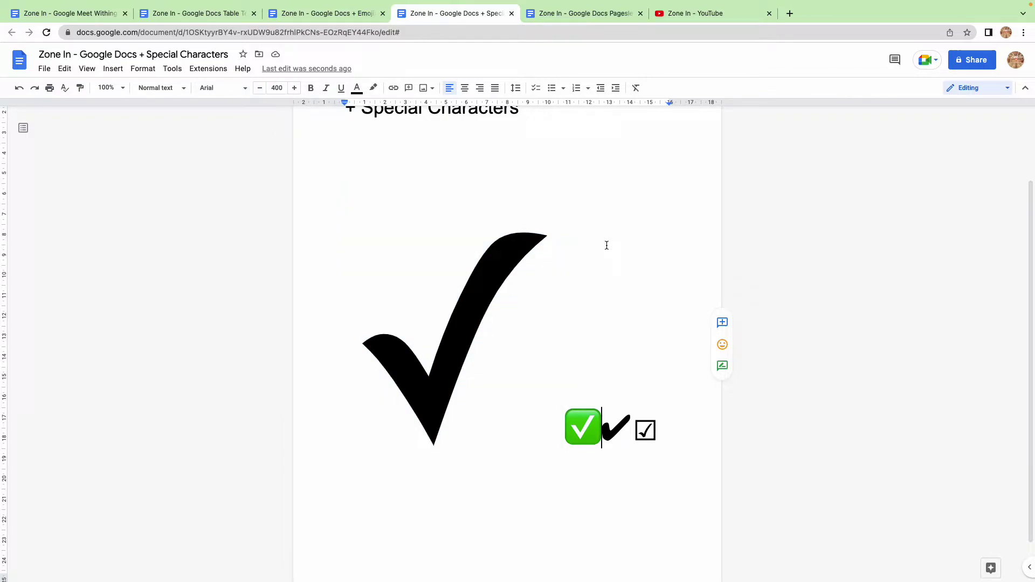
scroll(578, 368, down, 2)
scroll(523, 395, up, 2)
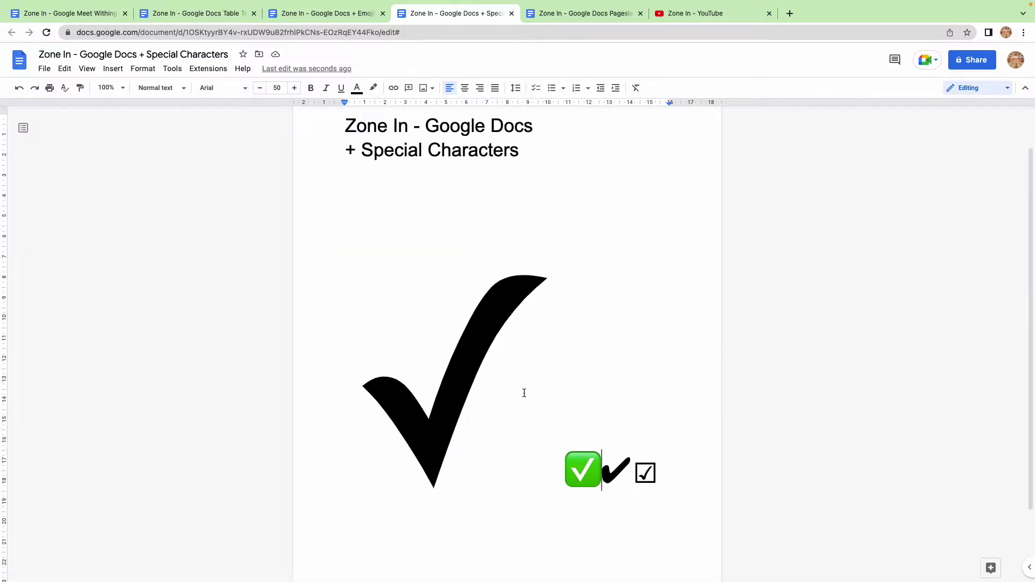
click(527, 390)
key(Return)
key(Left)
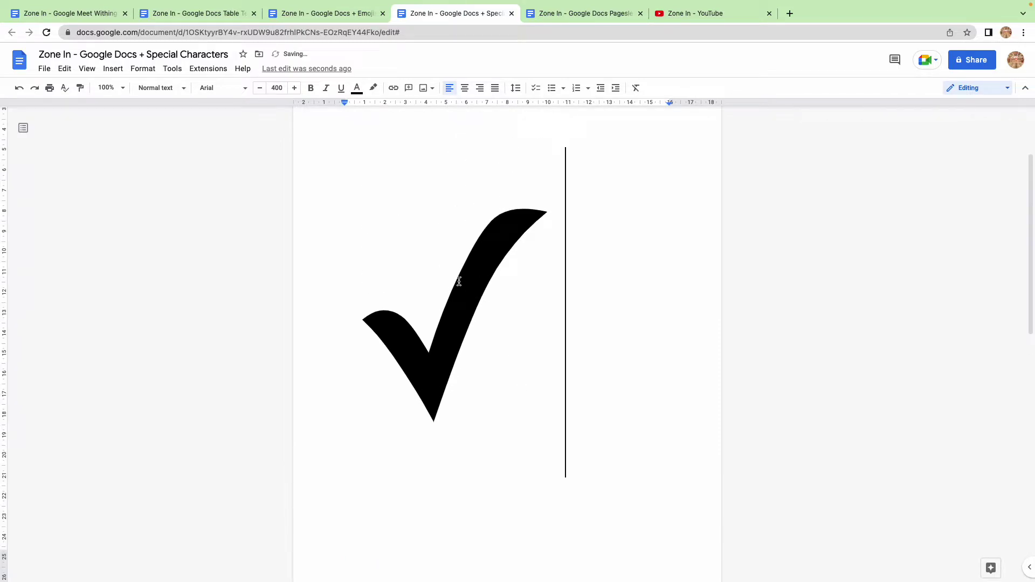
key(ctrl+z)
key(ctrl+z)
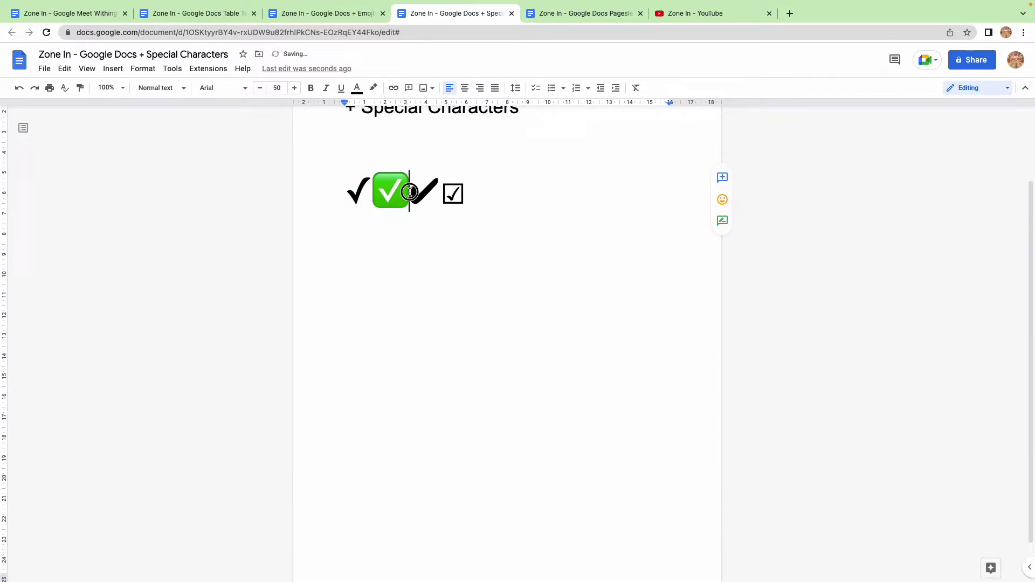
Resize the green ✅ check to font size 100, then 300.
drag(409, 193, 373, 193)
click(286, 87)
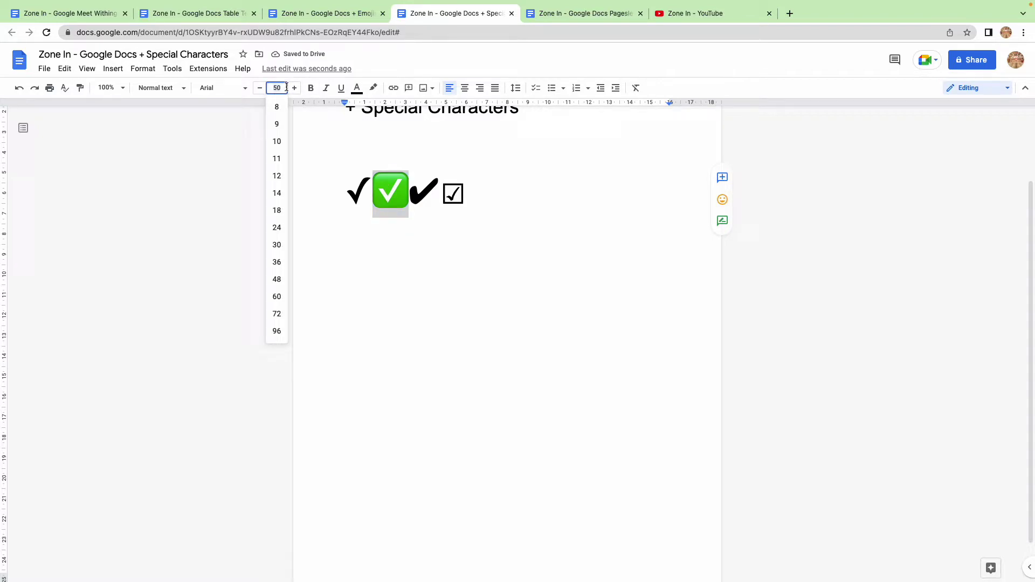
text(100)
key(Return)
click(286, 88)
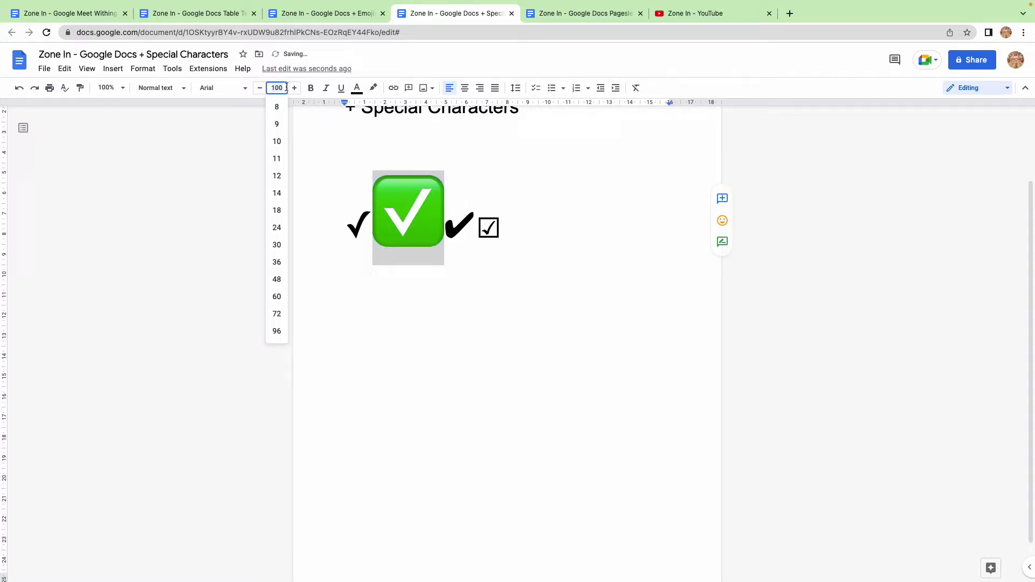
text(300)
key(Return)
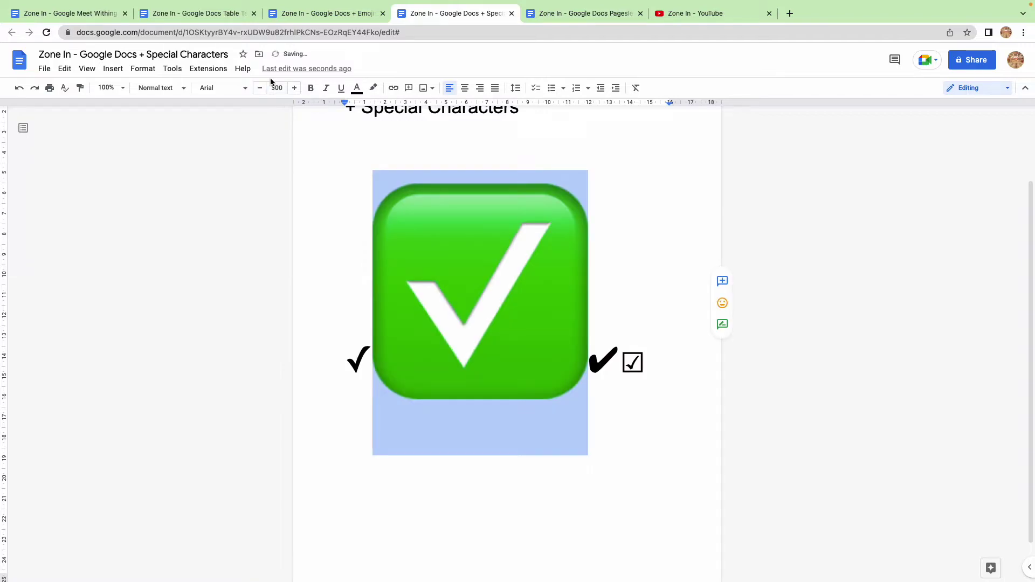
Bring the green ✅ check back to size 100 and then 50, placing the caret before ☑.
click(278, 87)
text(100)
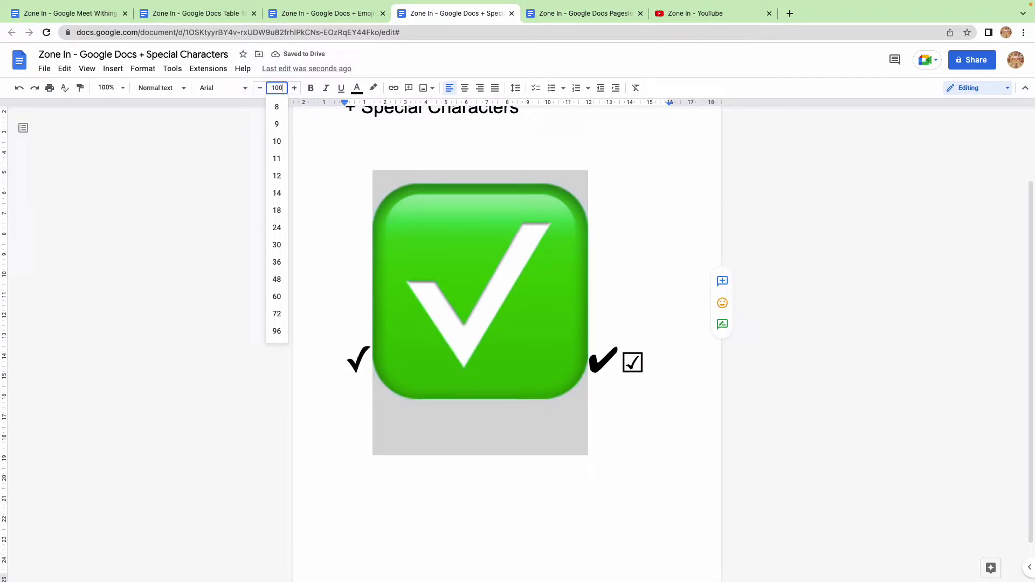
key(Return)
click(276, 88)
text(50)
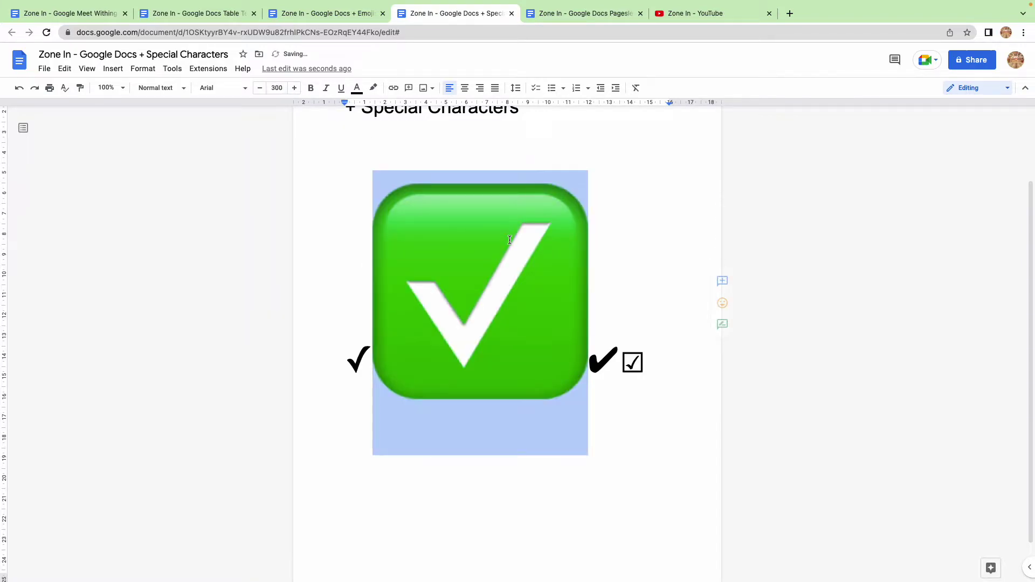
key(Return)
click(428, 223)
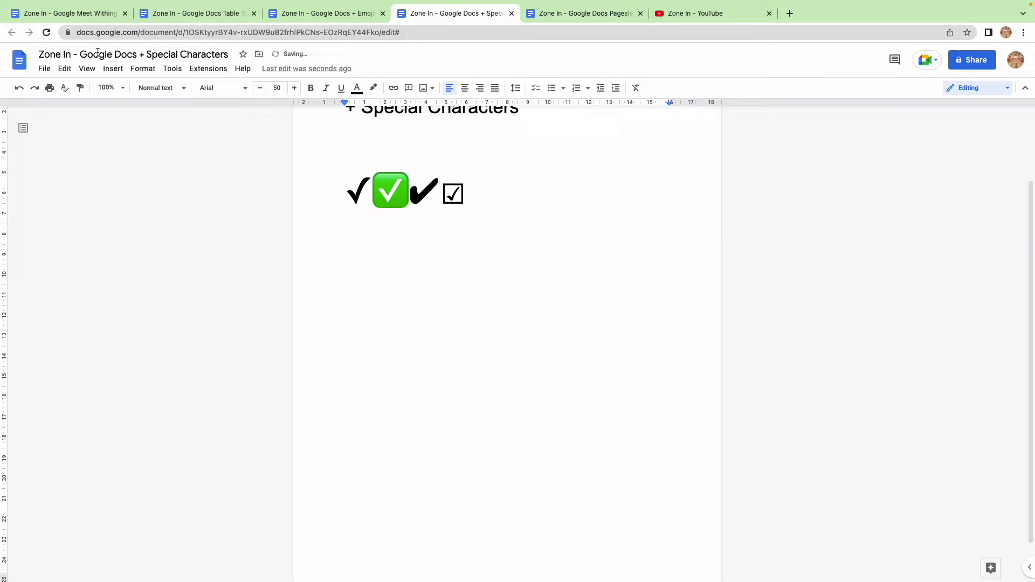
Reopen Insert > Special characters with category browsing.
click(113, 68)
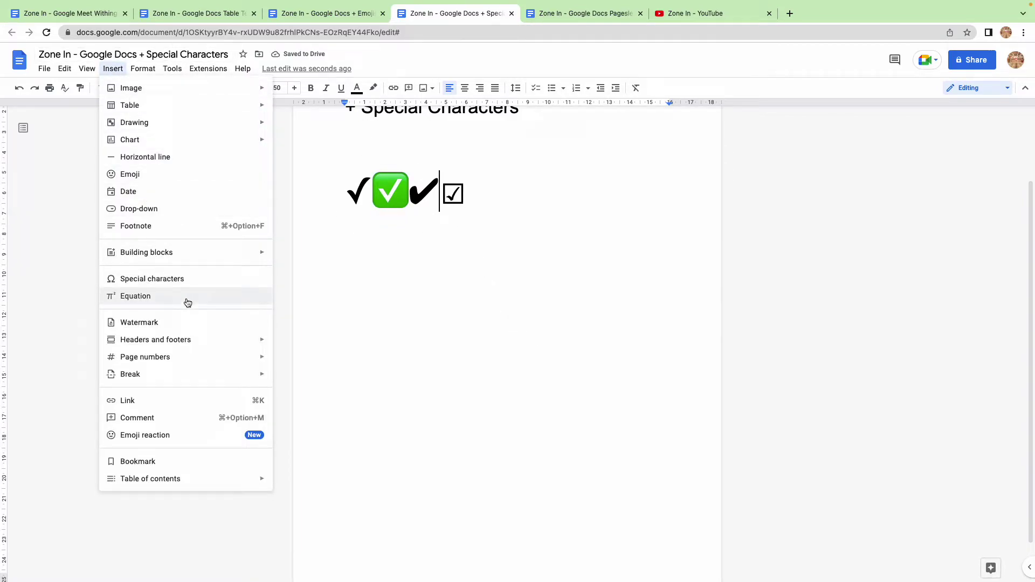
click(183, 281)
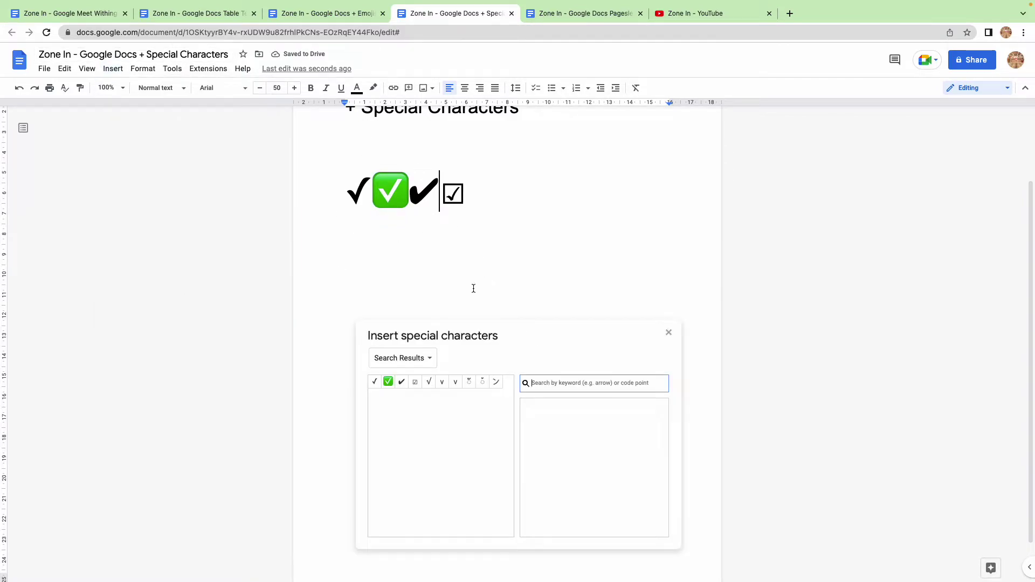
click(430, 358)
click(399, 357)
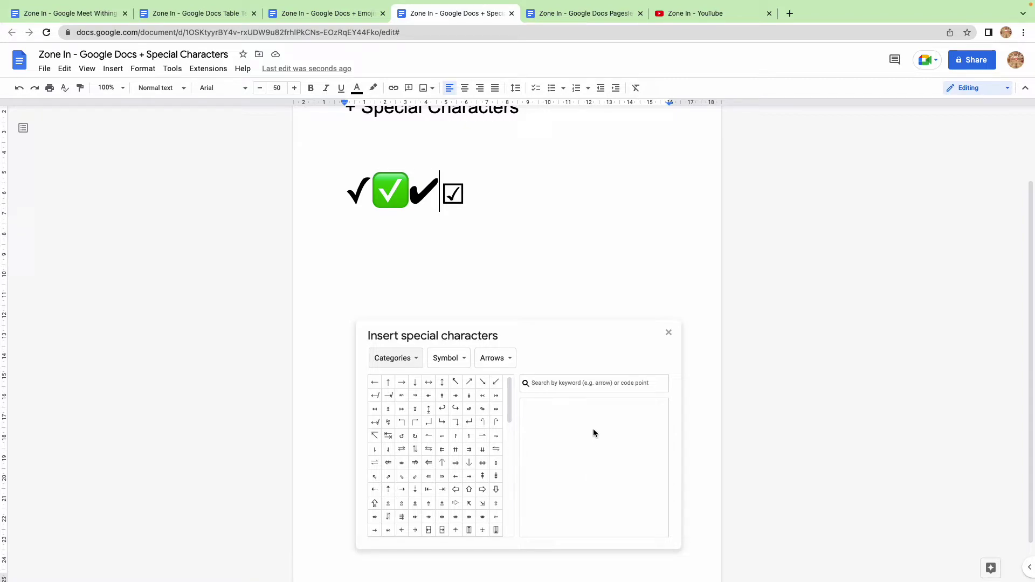
Sketch a C with an asterisk and insert the ☪ star-and-crescent before ☑.
mouse_move(593, 428)
mouse_down()
mouse_move(575, 432)
mouse_move(639, 481)
mouse_up()
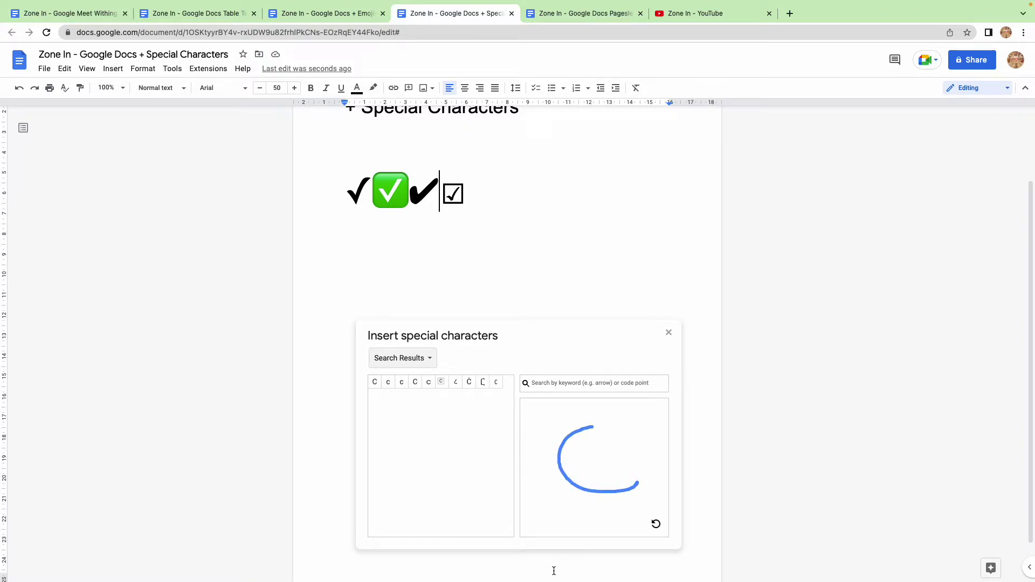
mouse_move(588, 451)
mouse_down()
mouse_move(598, 462)
mouse_move(575, 463)
mouse_up()
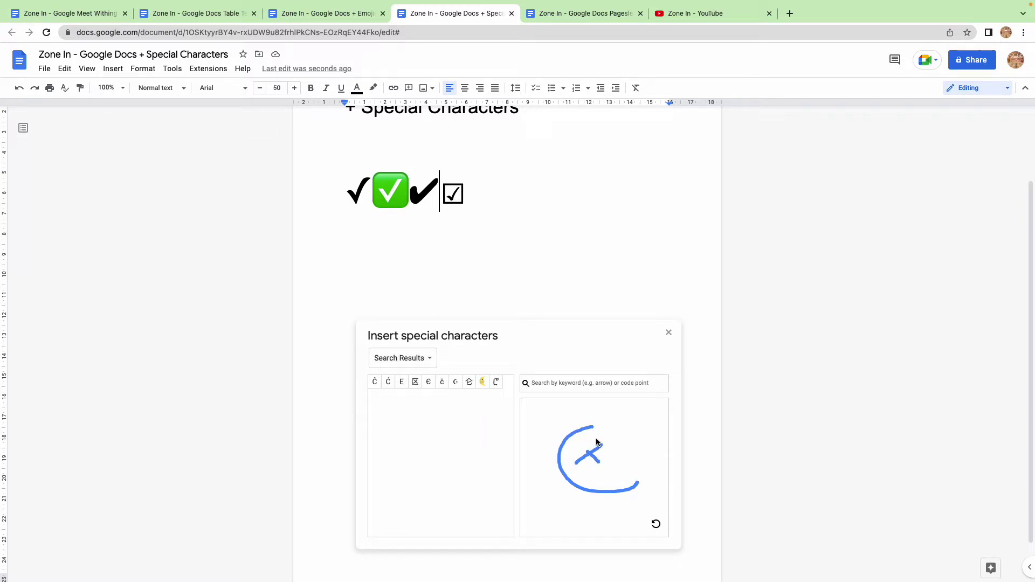
mouse_move(589, 439)
mouse_down()
mouse_move(583, 472)
mouse_move(602, 460)
mouse_up()
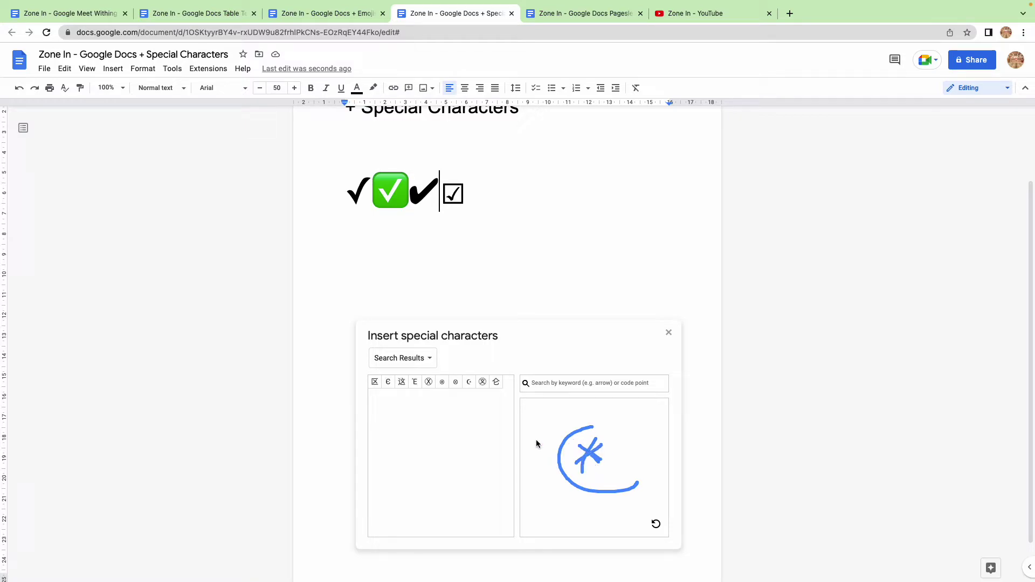
click(470, 382)
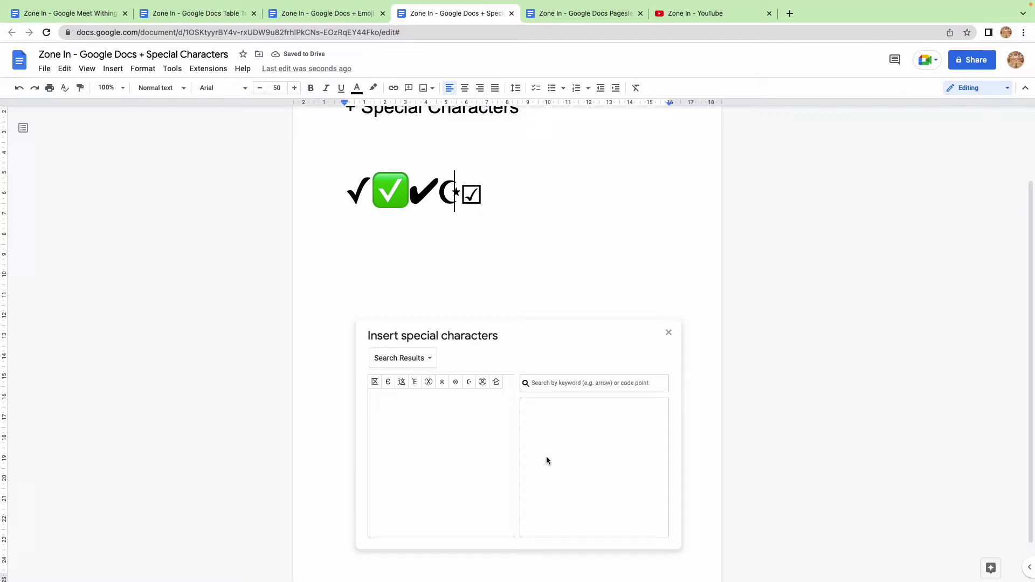
Sketch a triangle and a rectangle to insert the mountain and card emoji.
mouse_move(544, 476)
mouse_down()
mouse_move(583, 416)
mouse_move(573, 478)
mouse_move(551, 481)
mouse_up()
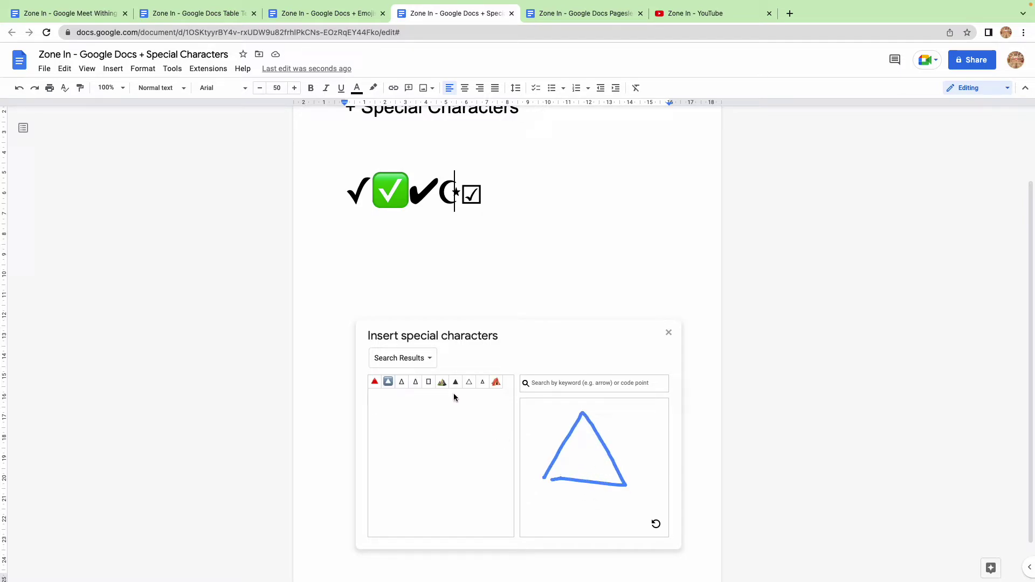
click(441, 383)
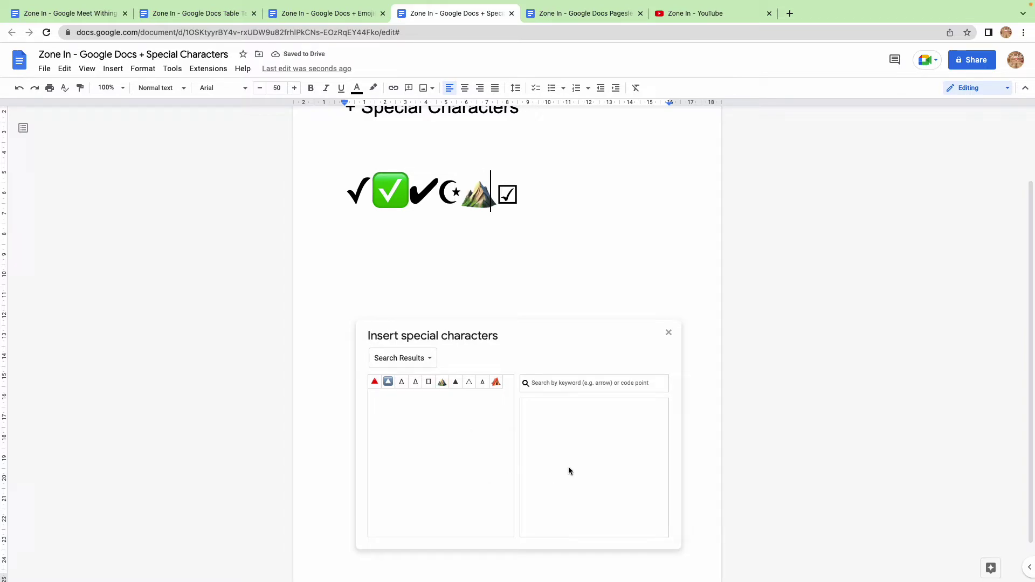
mouse_move(555, 433)
mouse_down()
mouse_move(555, 487)
mouse_move(661, 480)
mouse_move(654, 419)
mouse_move(551, 426)
mouse_move(630, 439)
mouse_move(596, 467)
mouse_move(597, 442)
mouse_move(634, 464)
mouse_move(588, 467)
mouse_up()
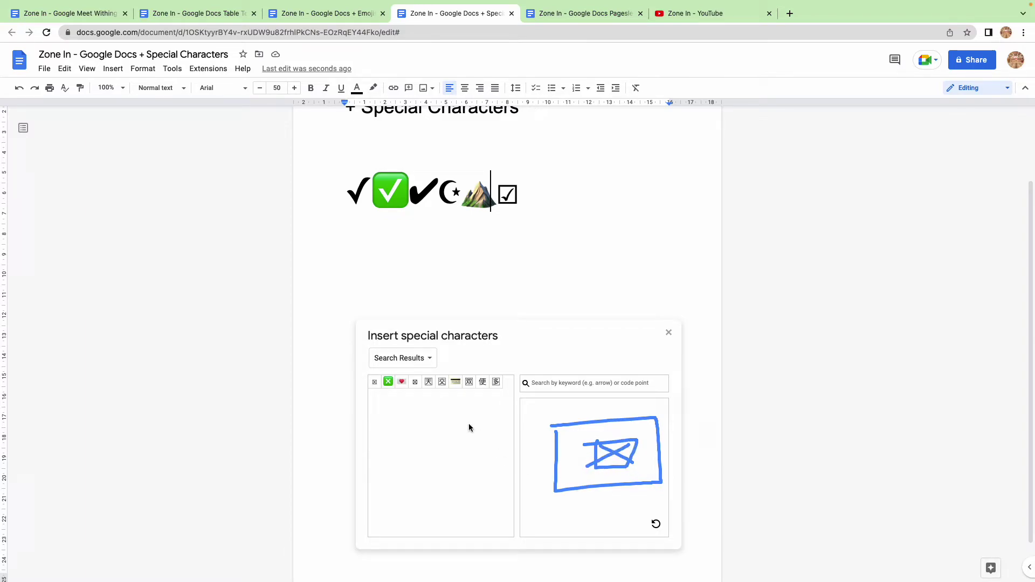
click(455, 383)
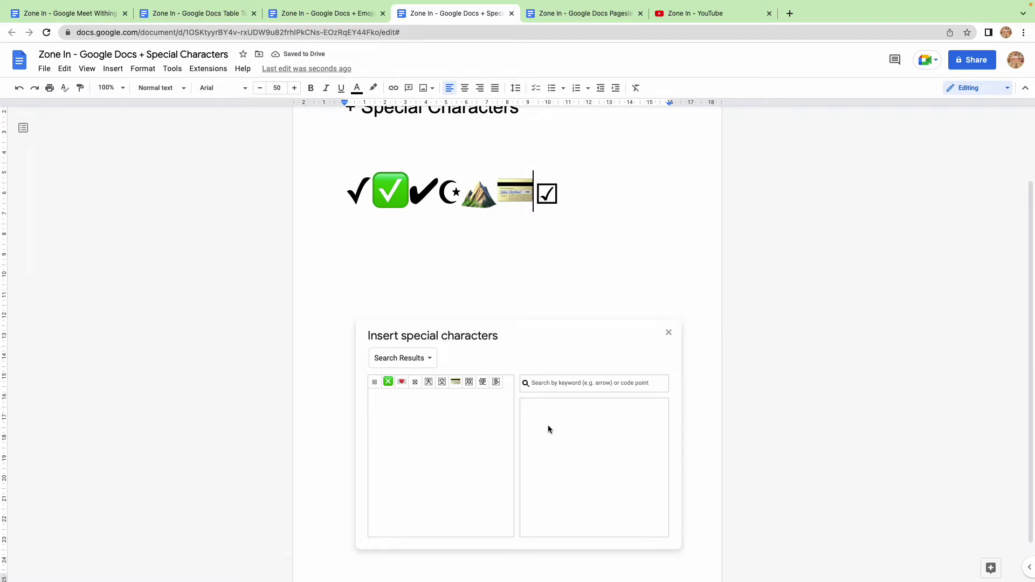
Sketch an envelope outline and insert the envelope emoji after the card.
mouse_move(541, 423)
mouse_down()
mouse_move(541, 436)
mouse_move(623, 474)
mouse_move(658, 419)
mouse_move(541, 421)
mouse_up()
drag(541, 422, 656, 472)
drag(656, 418, 541, 482)
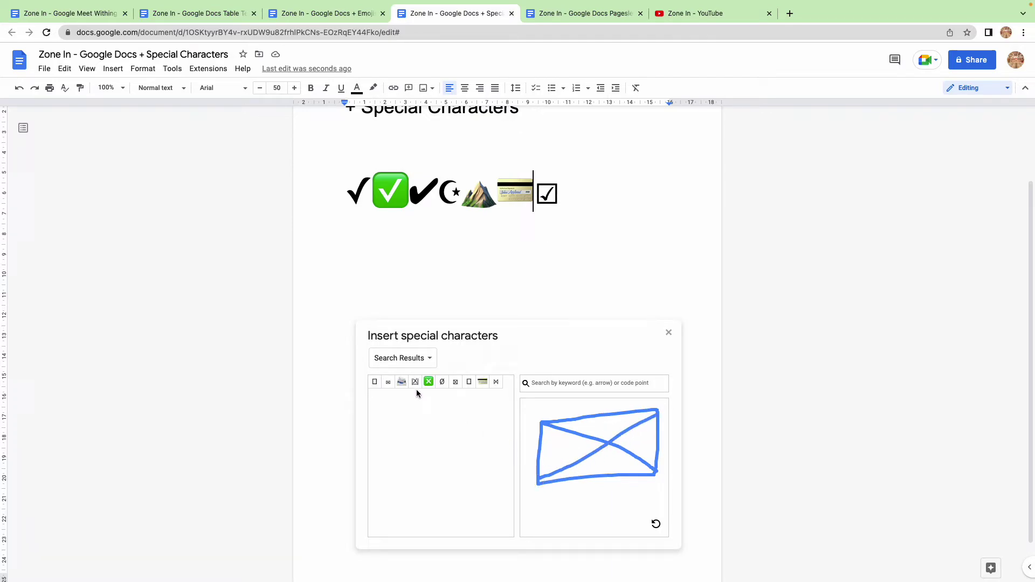
click(402, 382)
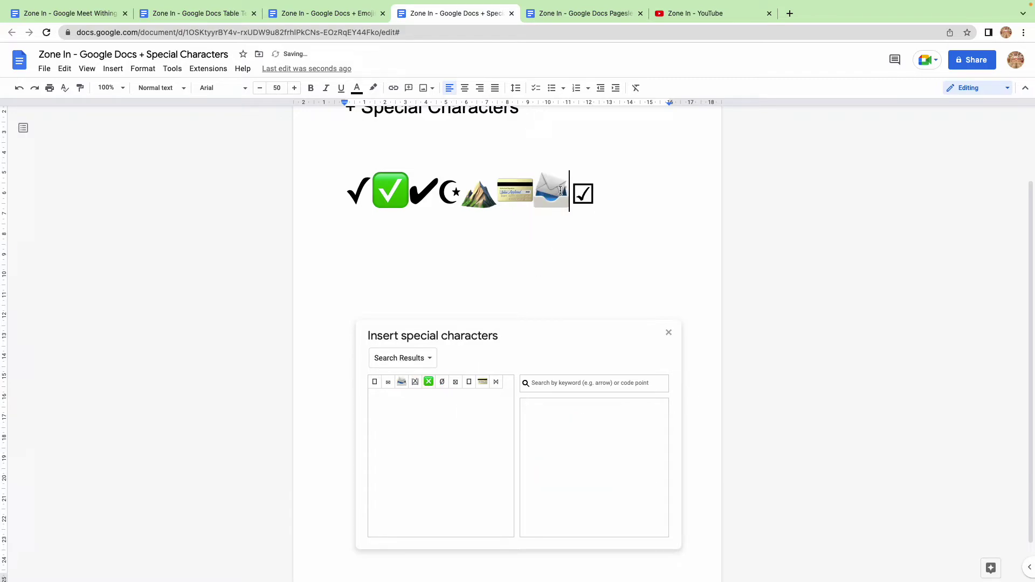
mouse_move(554, 413)
mouse_down()
mouse_move(548, 496)
mouse_move(656, 471)
mouse_move(596, 416)
mouse_move(552, 412)
mouse_move(594, 485)
mouse_move(585, 426)
mouse_move(559, 418)
mouse_move(573, 448)
mouse_move(605, 415)
mouse_move(585, 414)
mouse_up()
Clear the pad and insert the link, ◎ ringed circle, ⭕ red circle and ⛔ no-entry symbols.
click(655, 524)
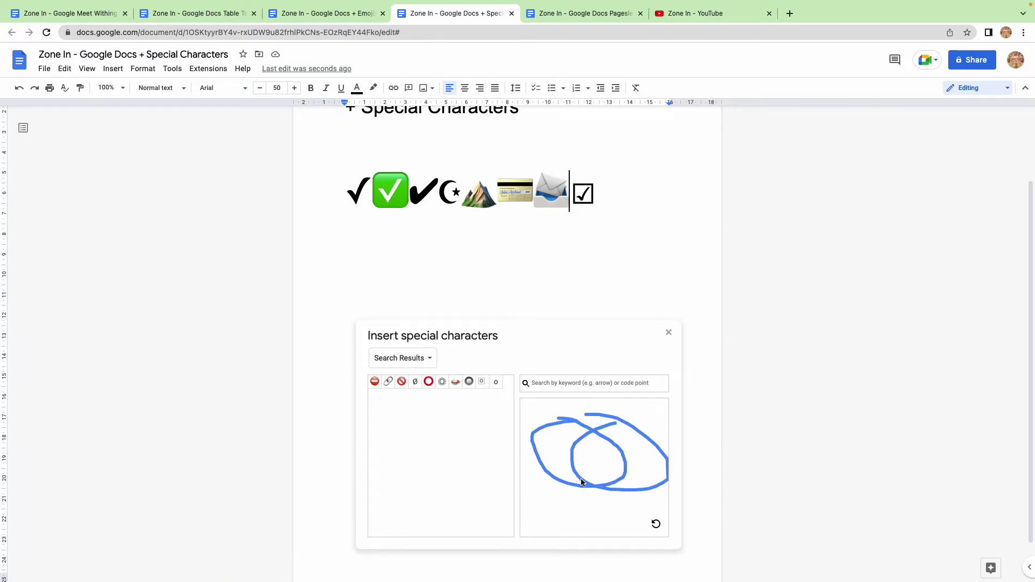
click(388, 382)
click(440, 384)
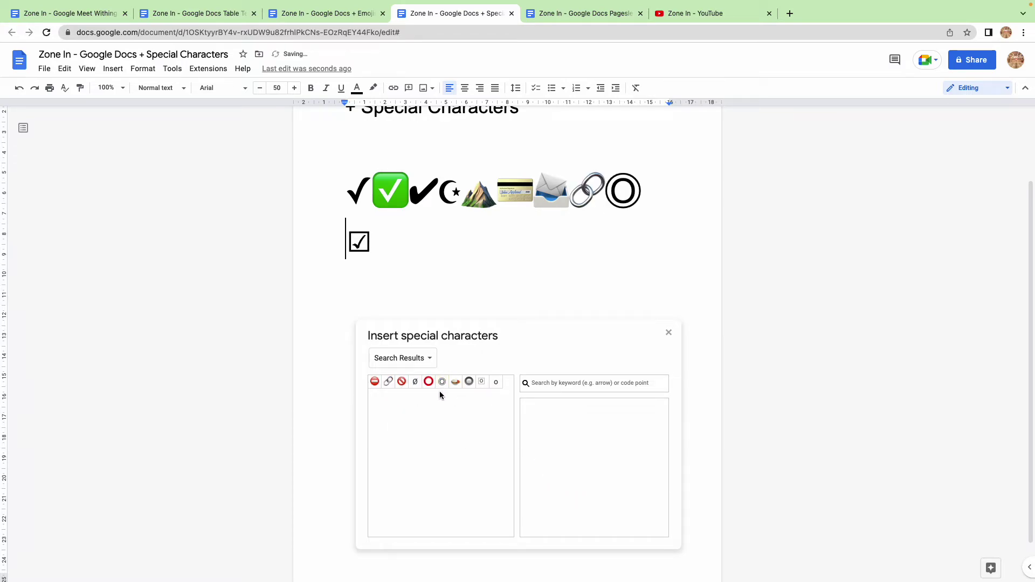
click(428, 382)
click(374, 382)
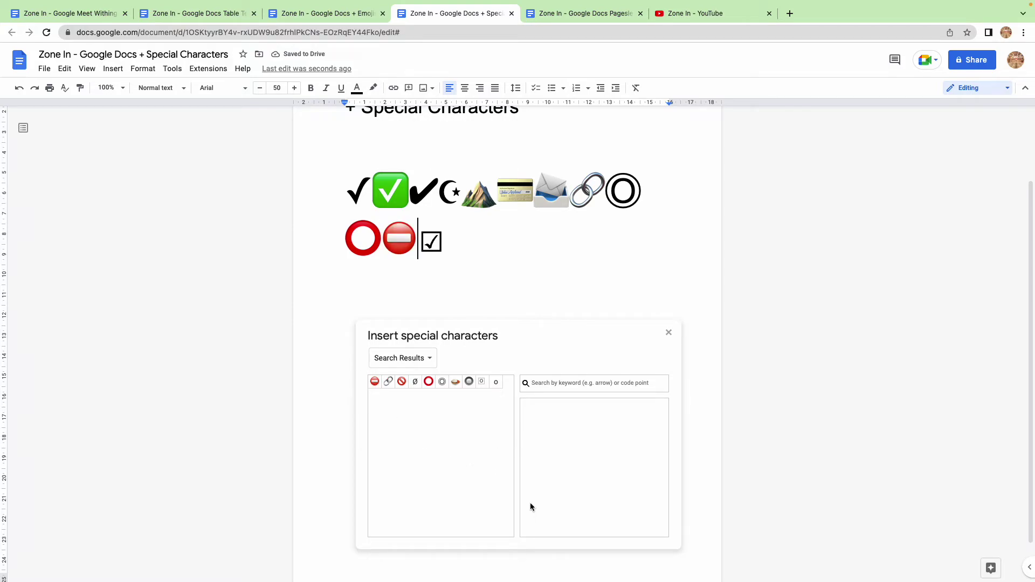
Sketch a factory outline and add the factory, castle and crown emoji to the second row.
mouse_move(531, 504)
mouse_down()
mouse_move(580, 412)
mouse_move(640, 411)
mouse_move(648, 504)
mouse_move(548, 502)
mouse_up()
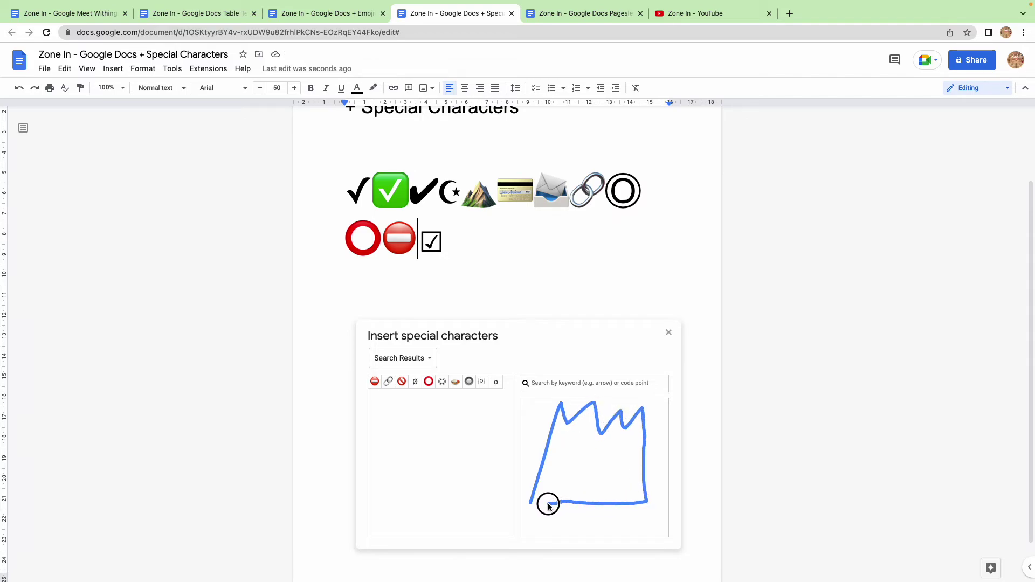
click(403, 383)
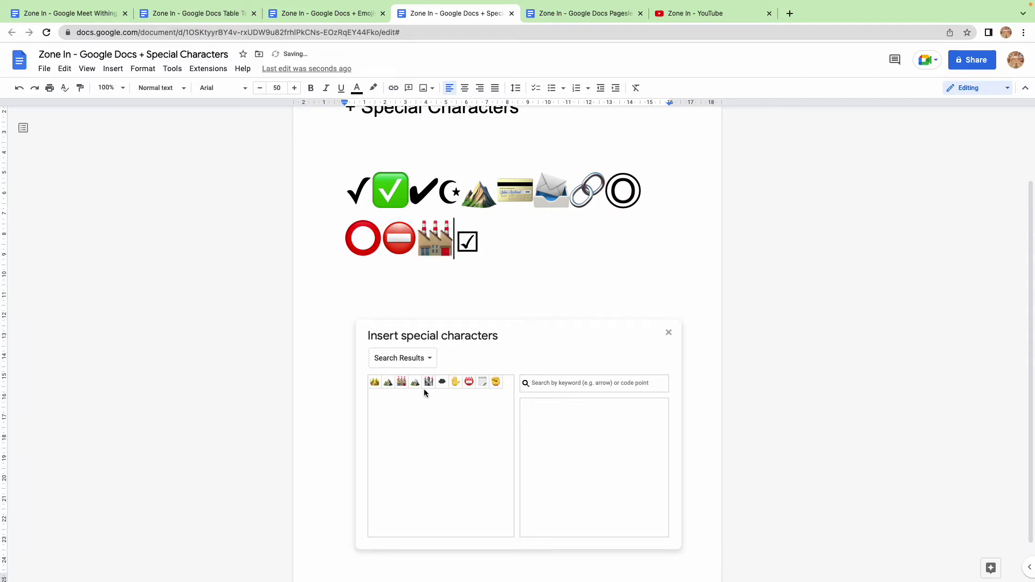
click(429, 383)
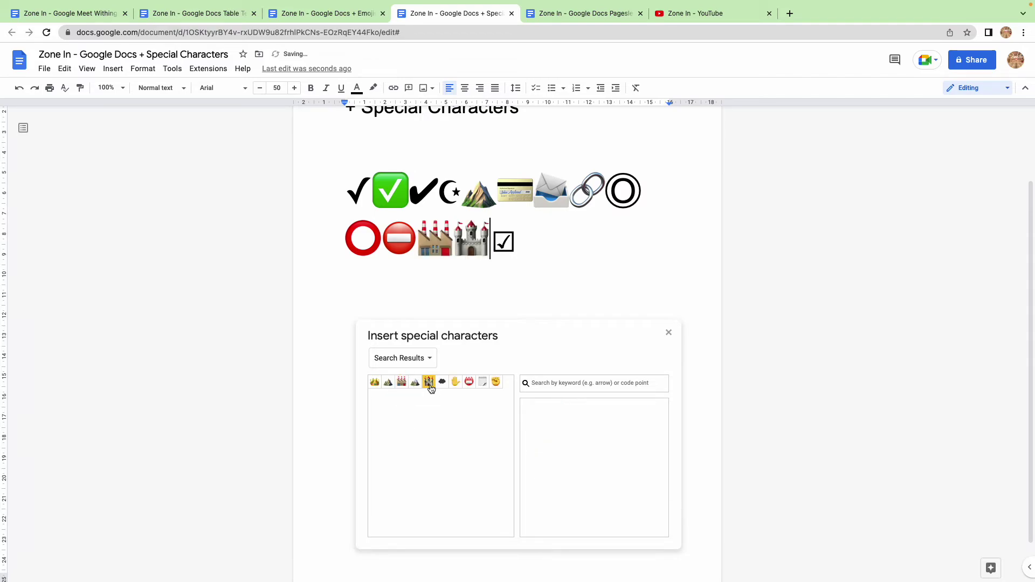
click(374, 383)
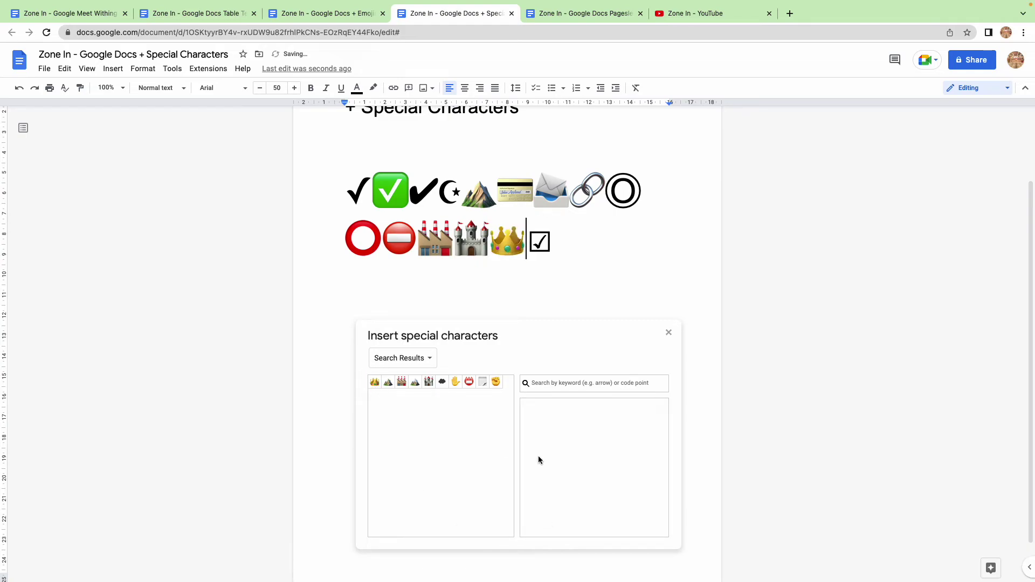
Sketch and insert a fist emoji after the crown, then a handwritten-X ❌ red cross.
mouse_move(538, 452)
mouse_down()
mouse_move(591, 497)
mouse_move(612, 473)
mouse_move(646, 469)
mouse_move(641, 436)
mouse_up()
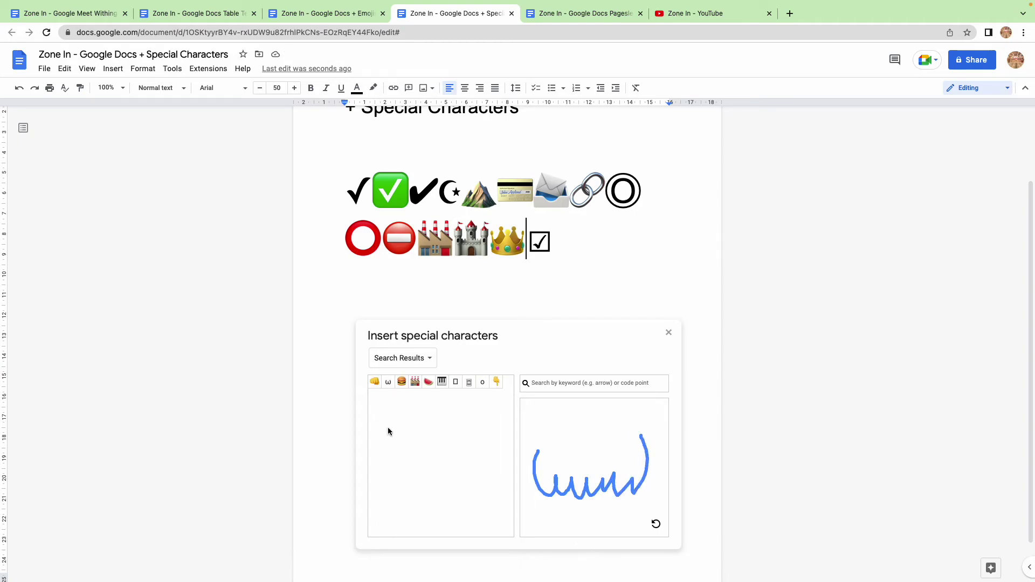
click(377, 384)
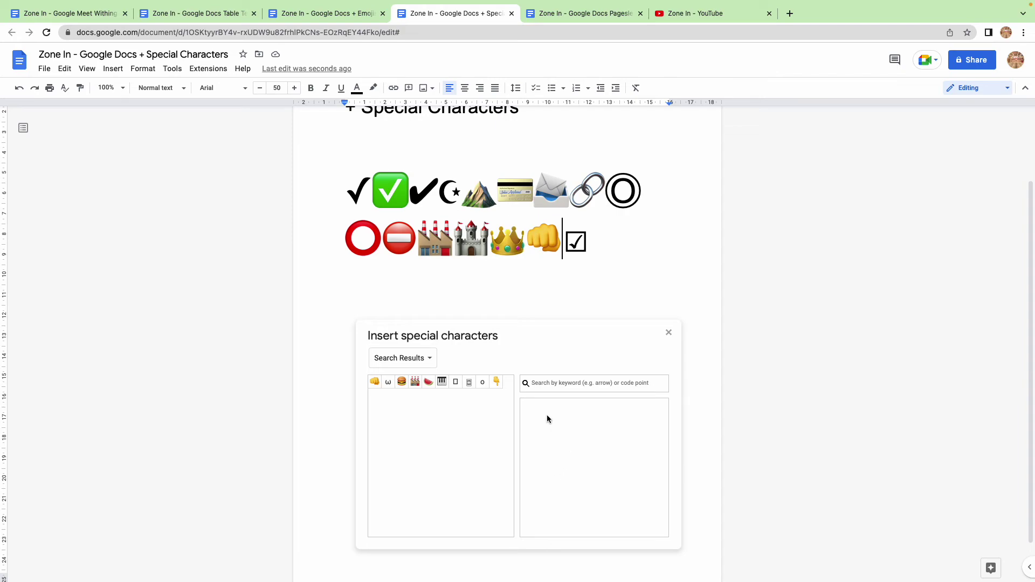
drag(547, 415, 634, 512)
drag(620, 421, 523, 487)
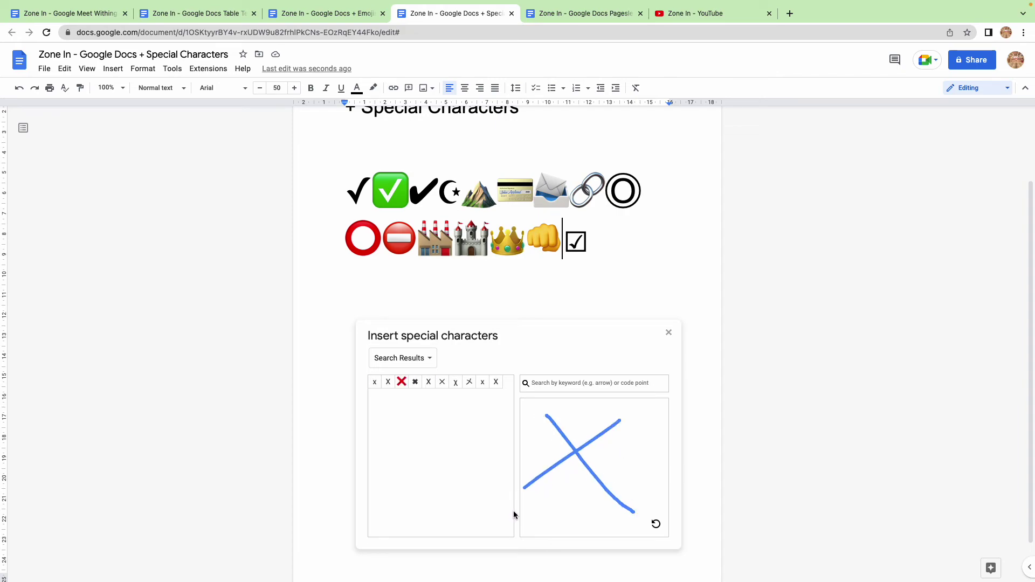
click(401, 382)
Move the ❌ and ☑ onto a third line, then delete them, leaving it empty.
drag(591, 251, 560, 254)
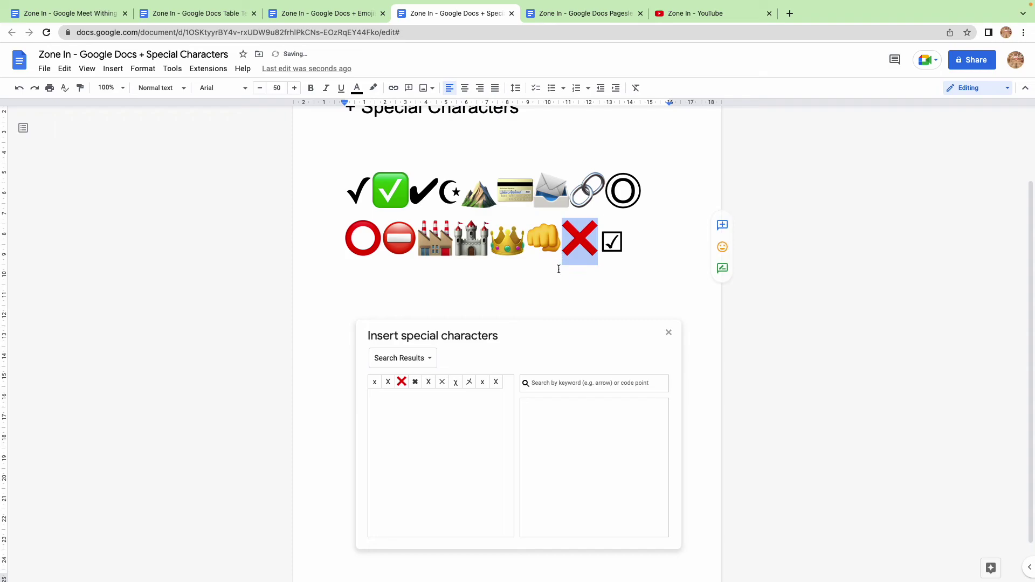
click(561, 242)
key(Return)
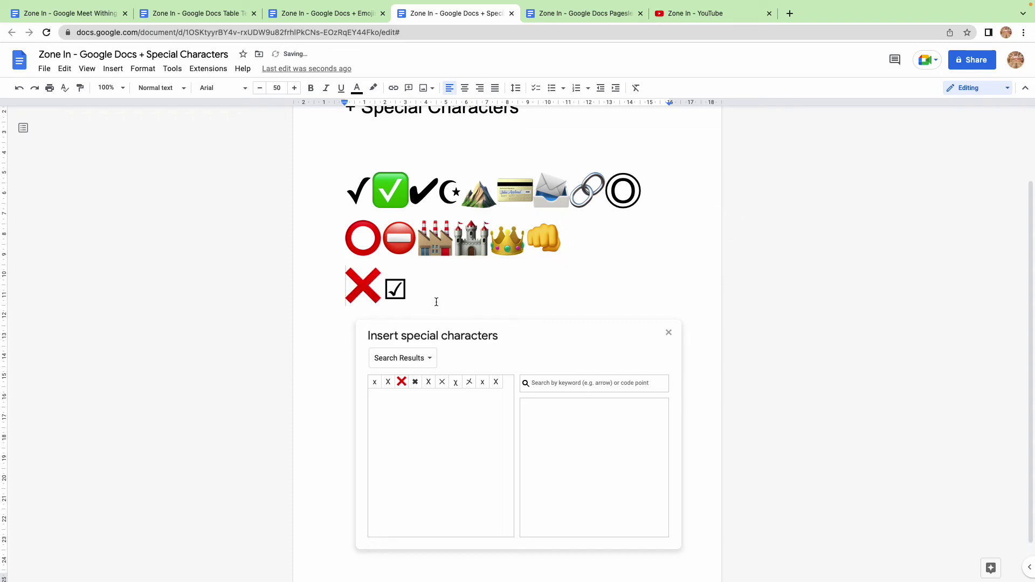
click(418, 296)
key(BackSpace)
key(BackSpace)
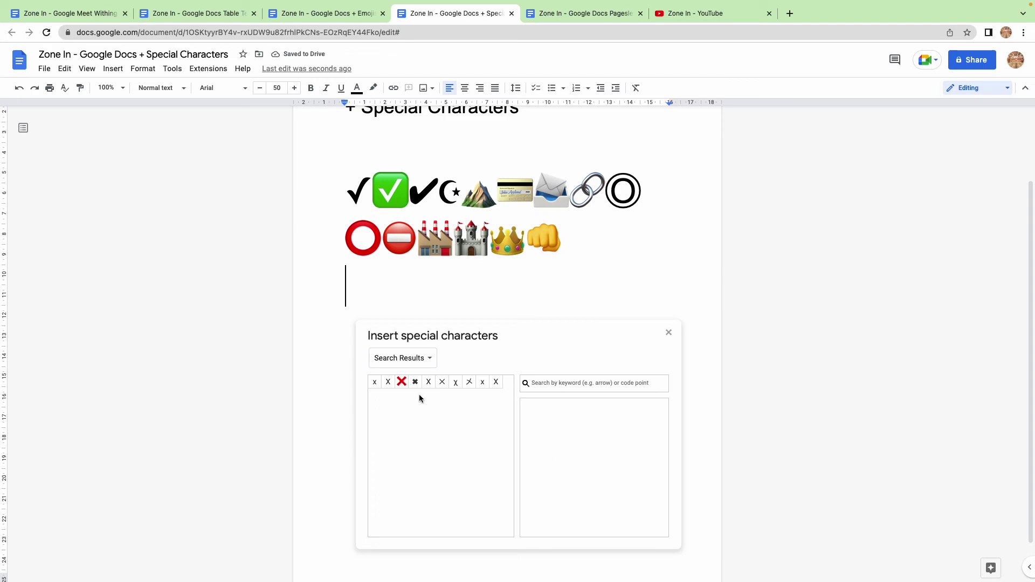
Insert a ❌ on the third line, enlarge it to font size 400, and close the picker.
click(401, 382)
drag(398, 295, 314, 296)
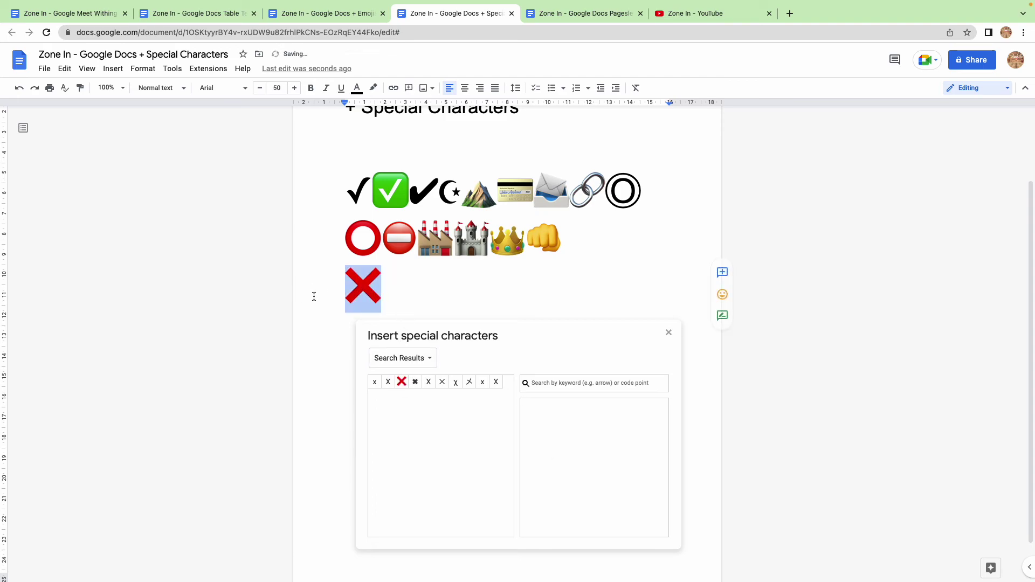
click(287, 88)
key(Return)
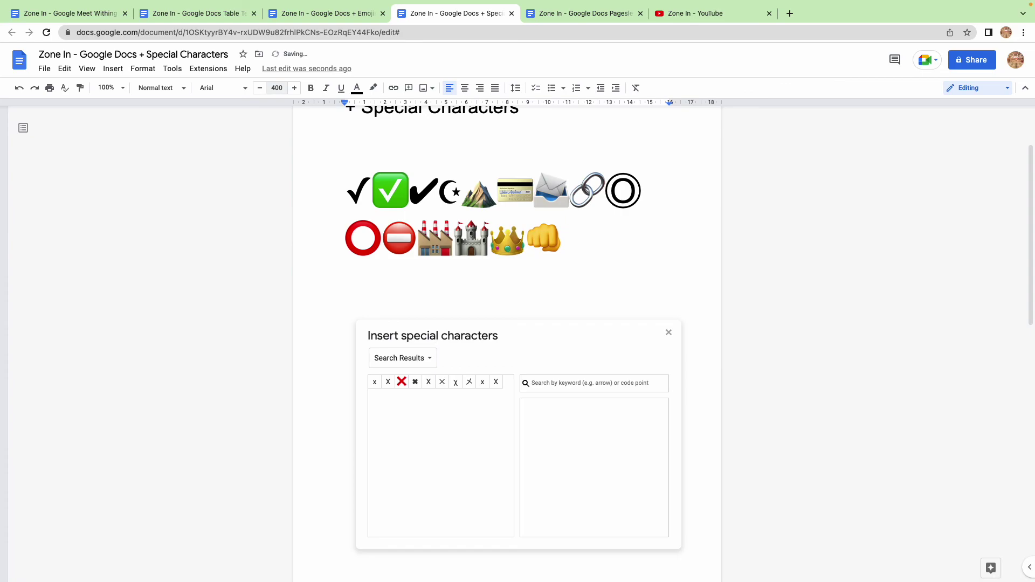
scroll(593, 296, up, 10)
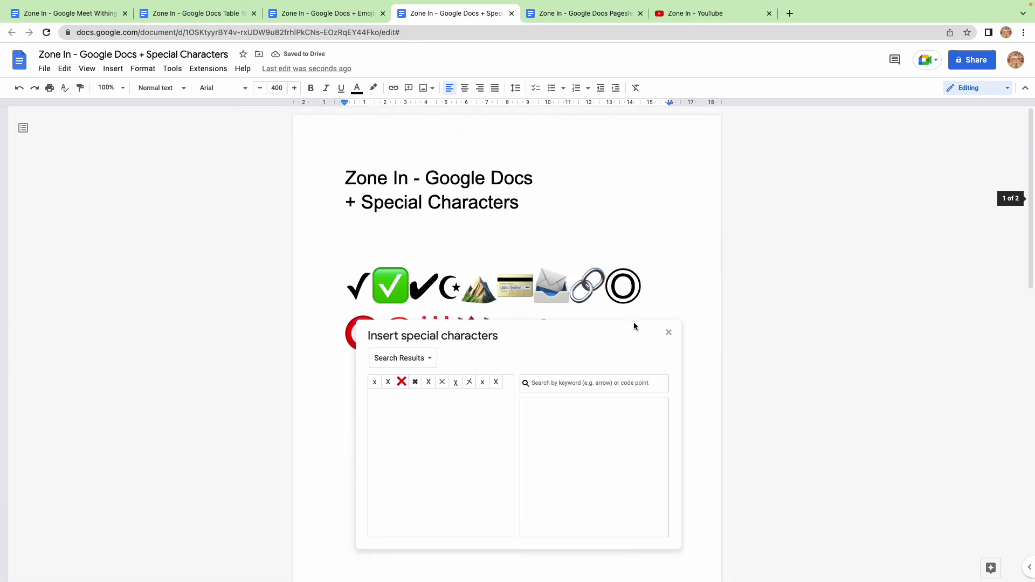
click(669, 334)
mouse_move(796, 3)
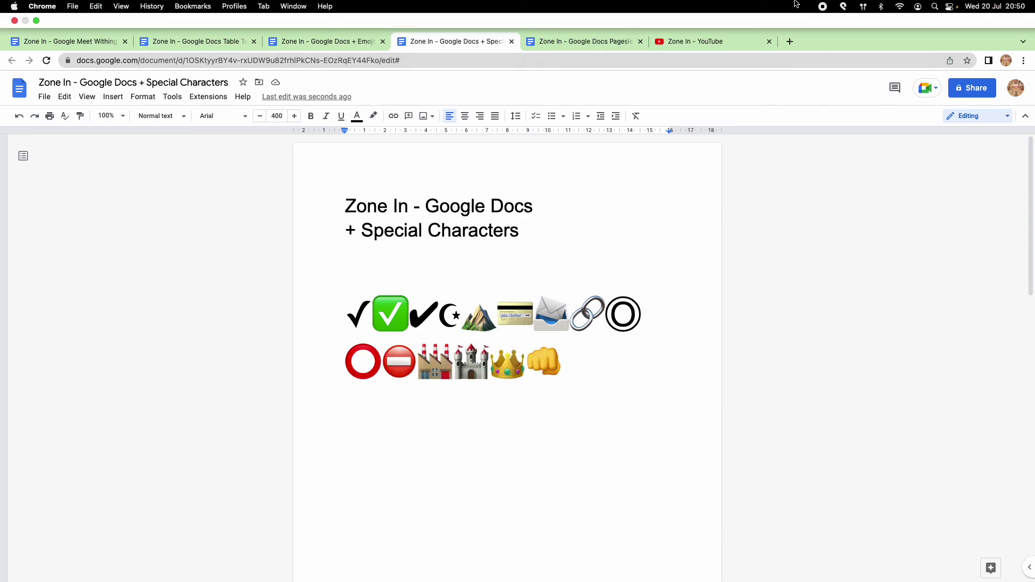